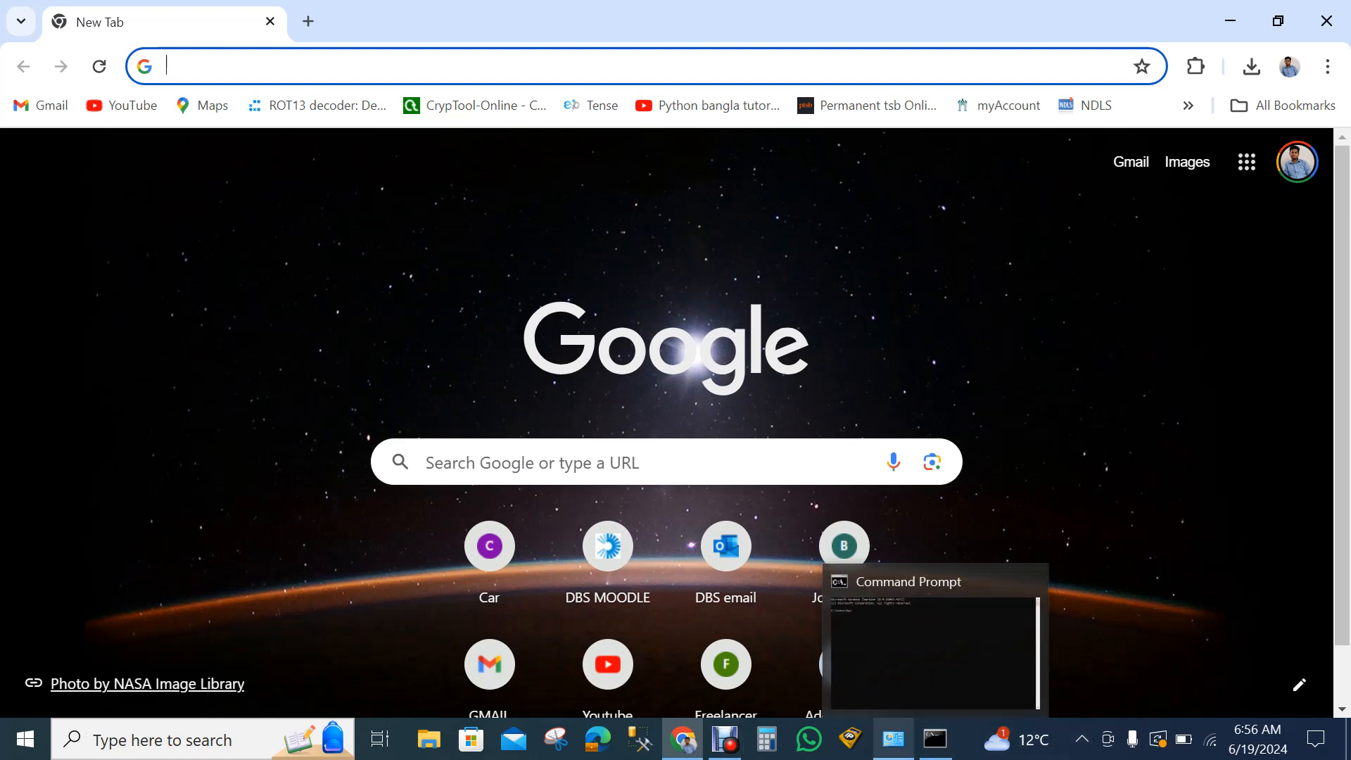
- Ping google.com from the Command Prompt to test the internet connection, and minimize the window
left_click(934, 739)
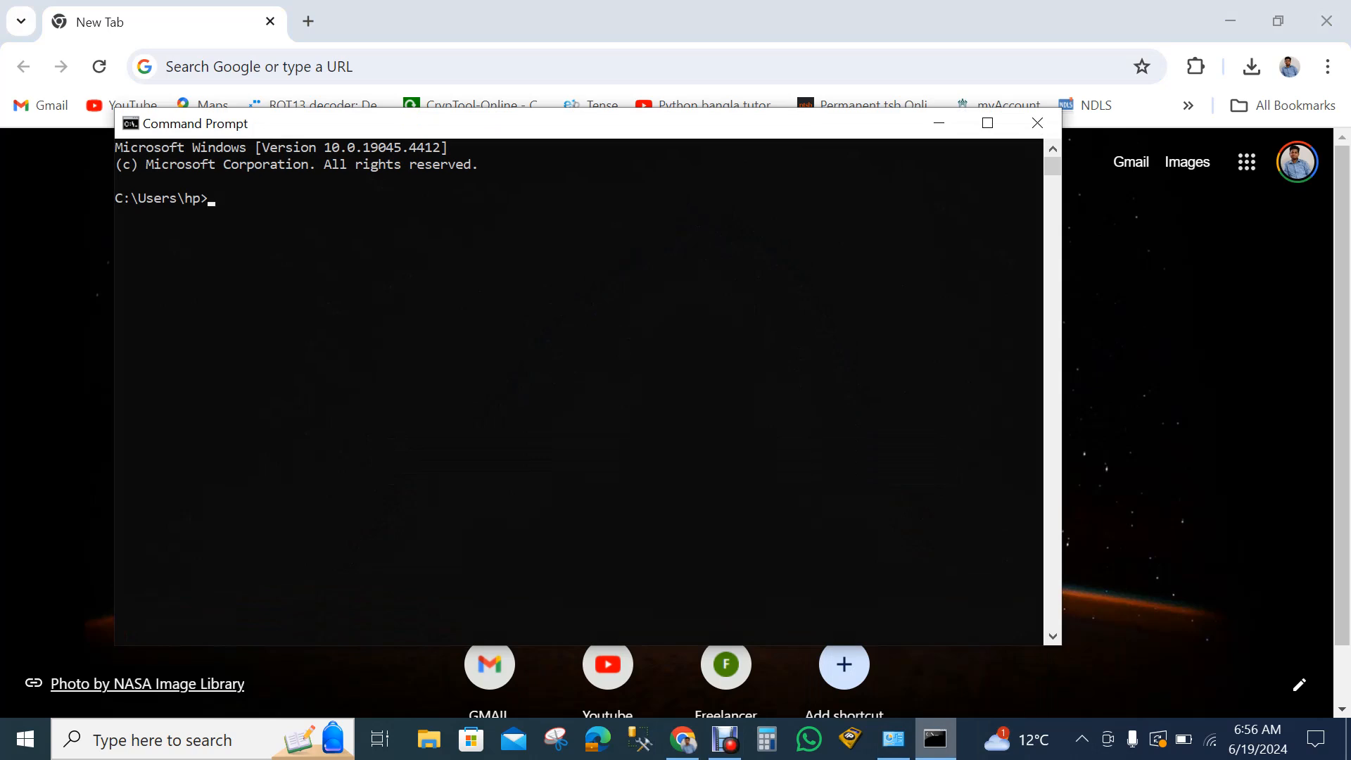
type("ping go")
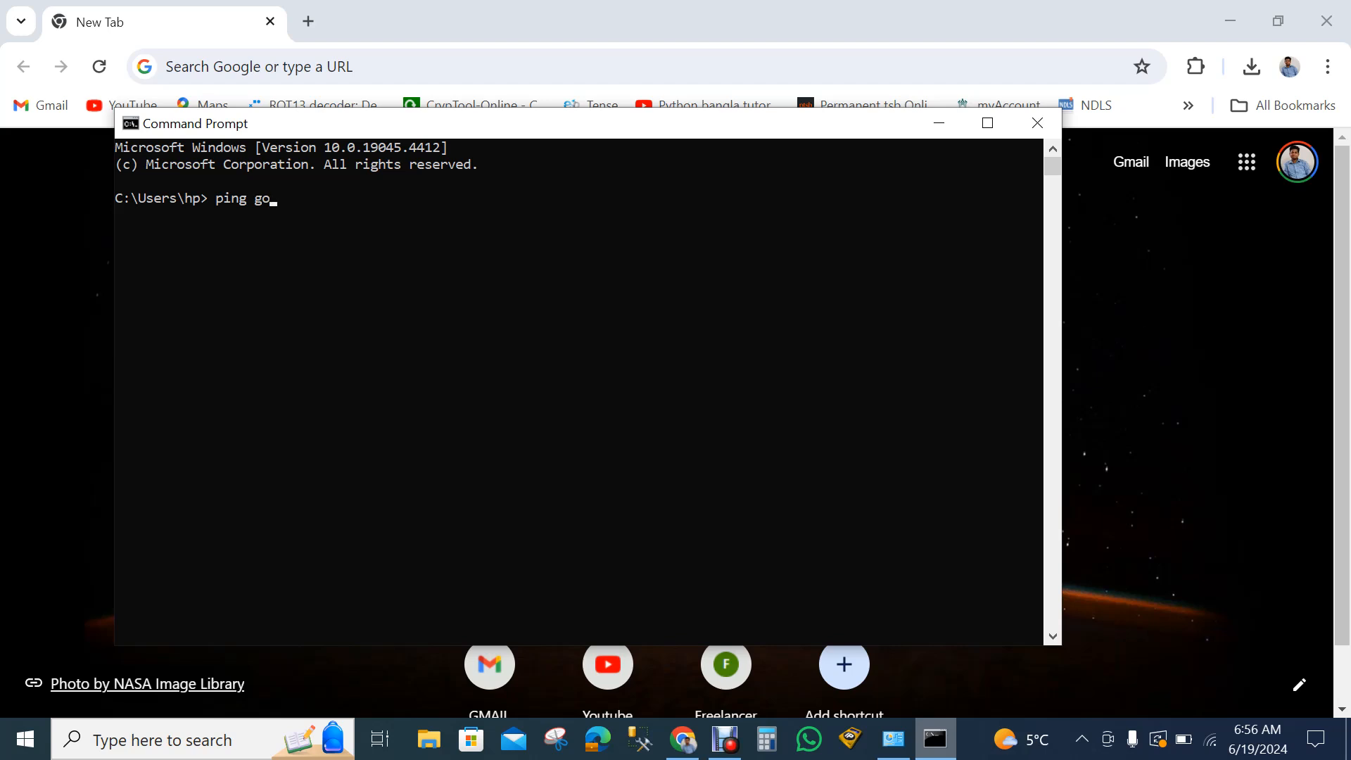
type("ogle.com")
key("Return")
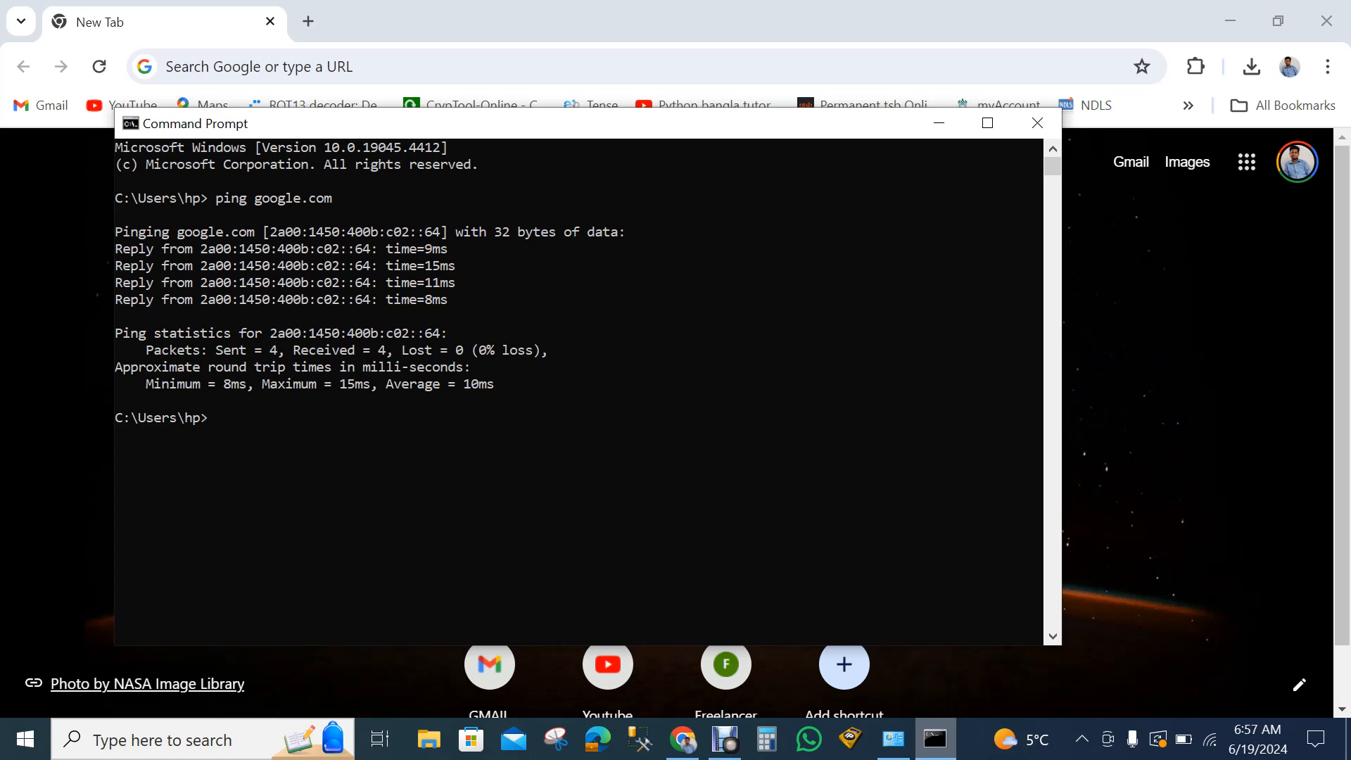
left_click(939, 123)
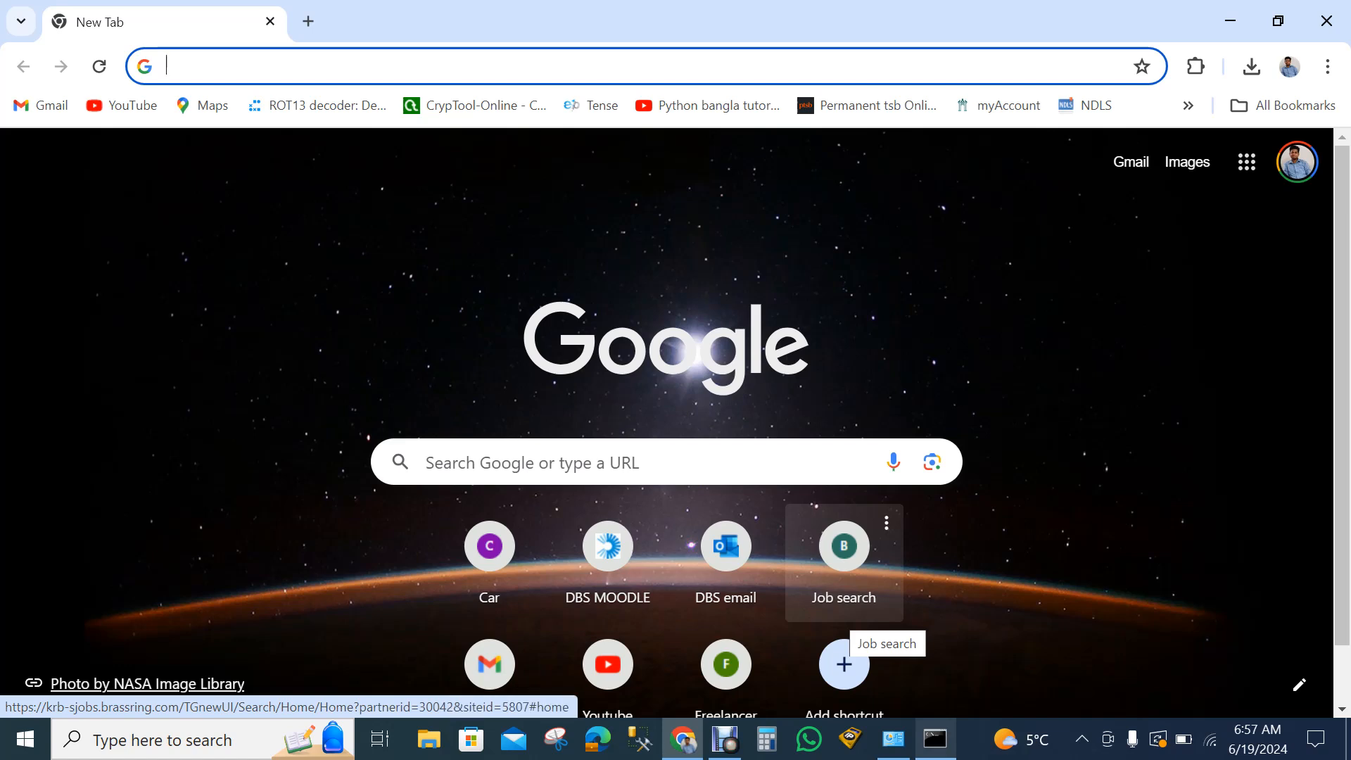
- Switch to Control Panel and open Windows Defender Firewall within System and Security
left_click(892, 738)
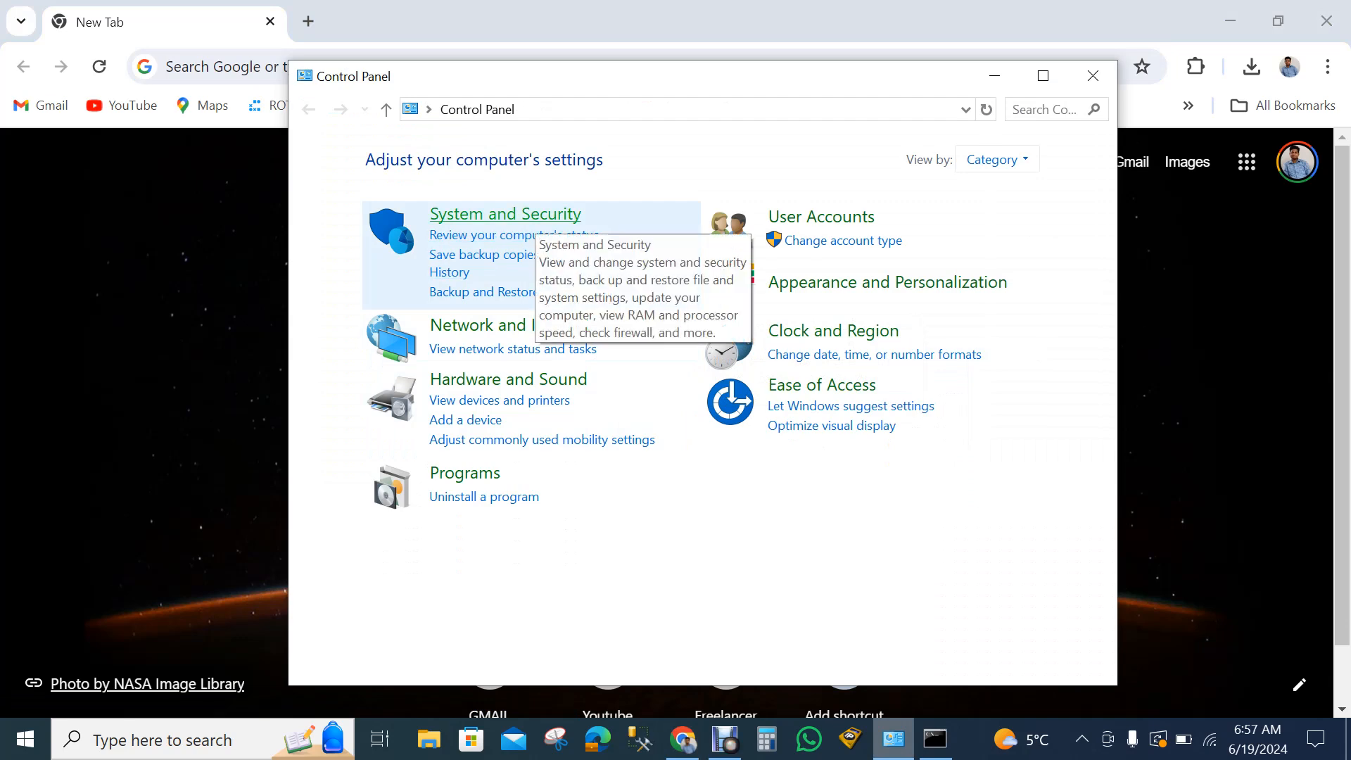
left_click(536, 215)
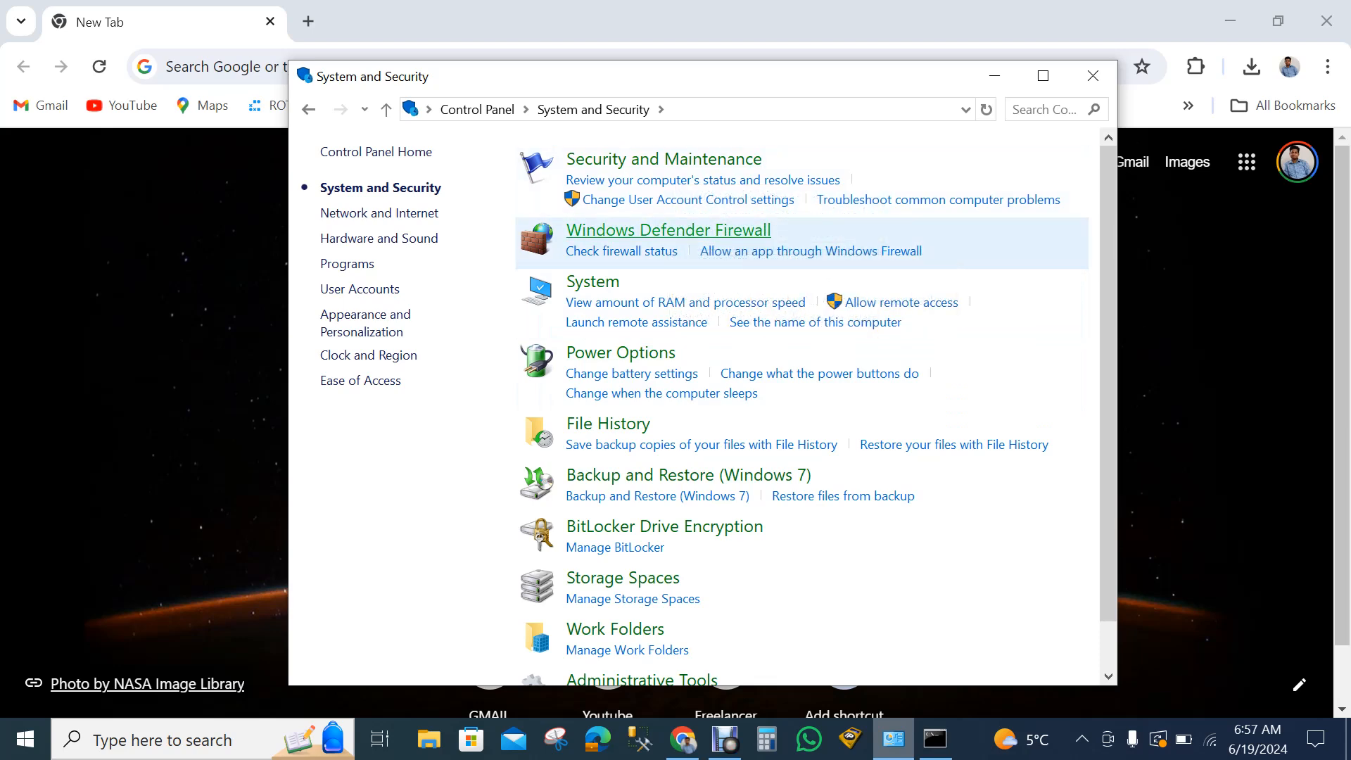
left_click(668, 230)
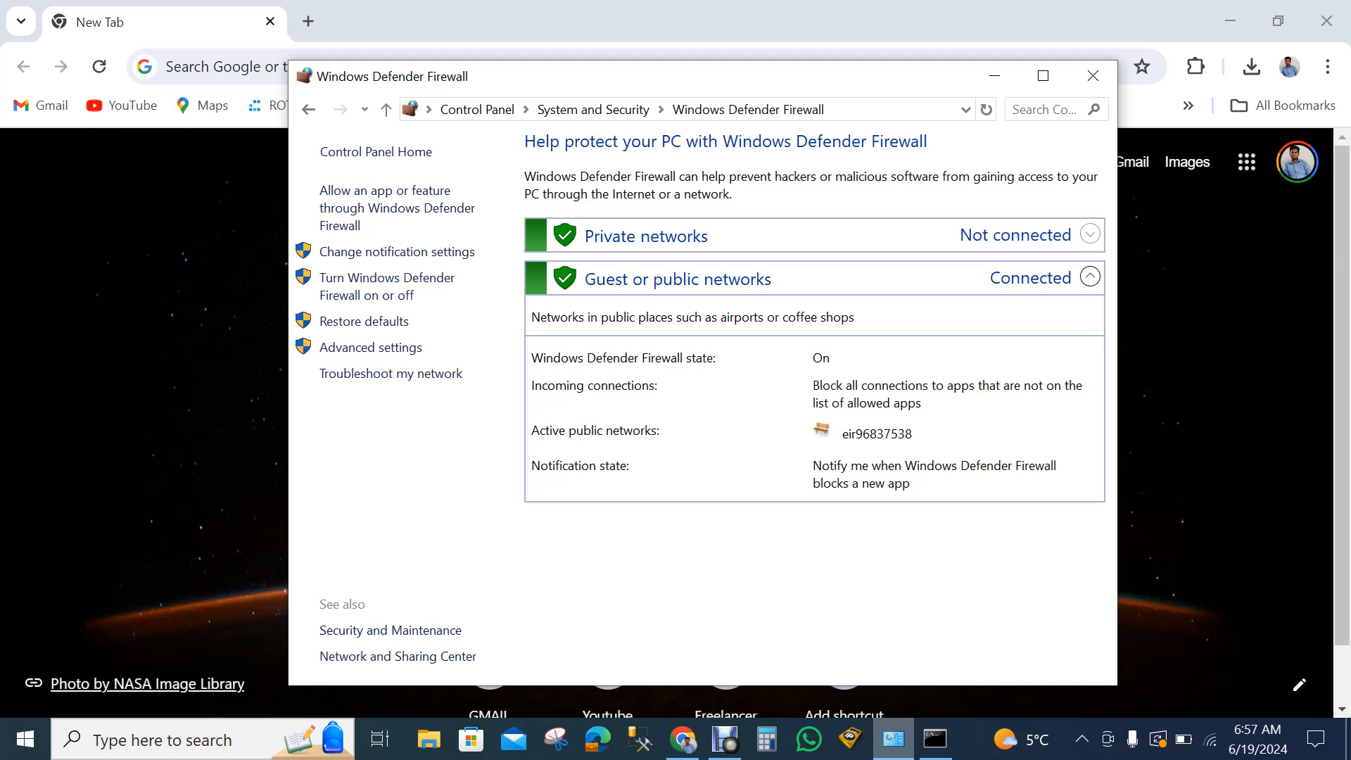
- Review the firewall status details for guest or public networks and for private networks
left_click(1090, 276)
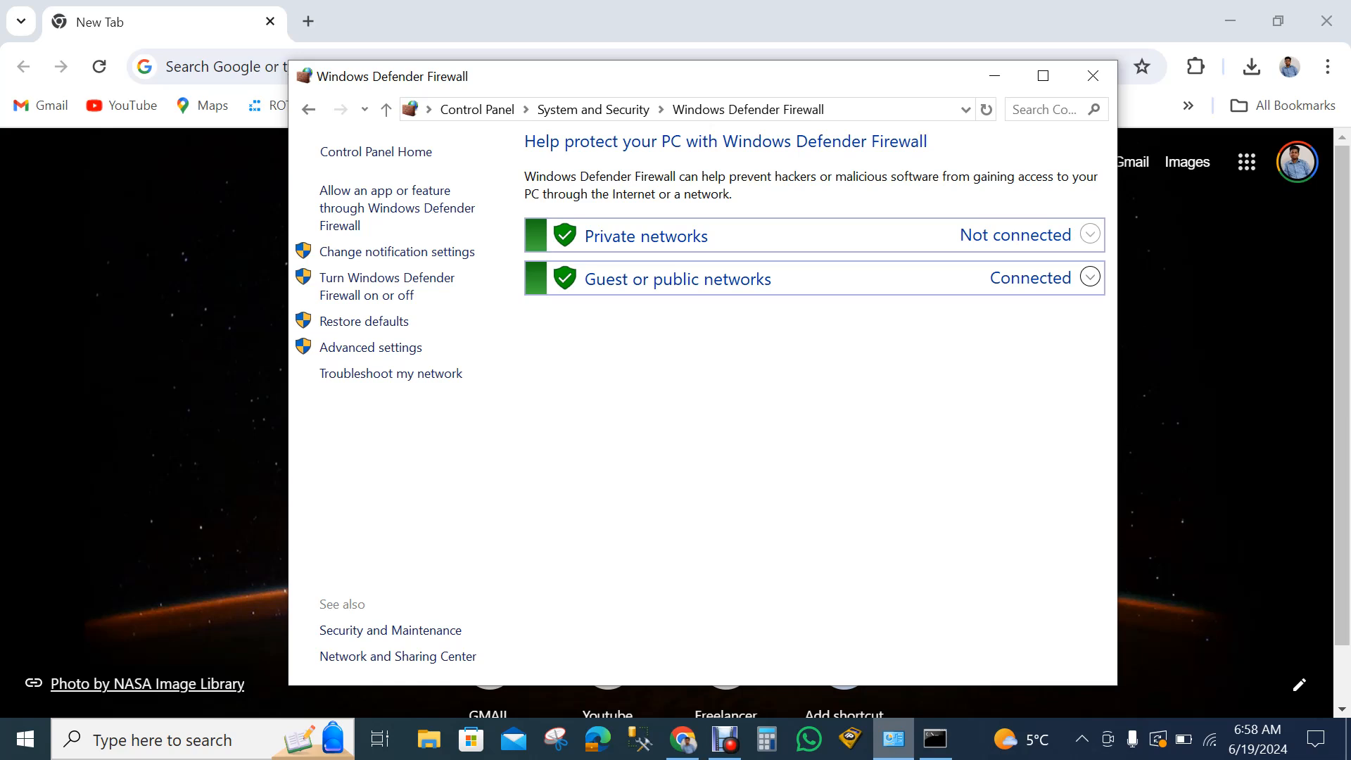
left_click(1089, 276)
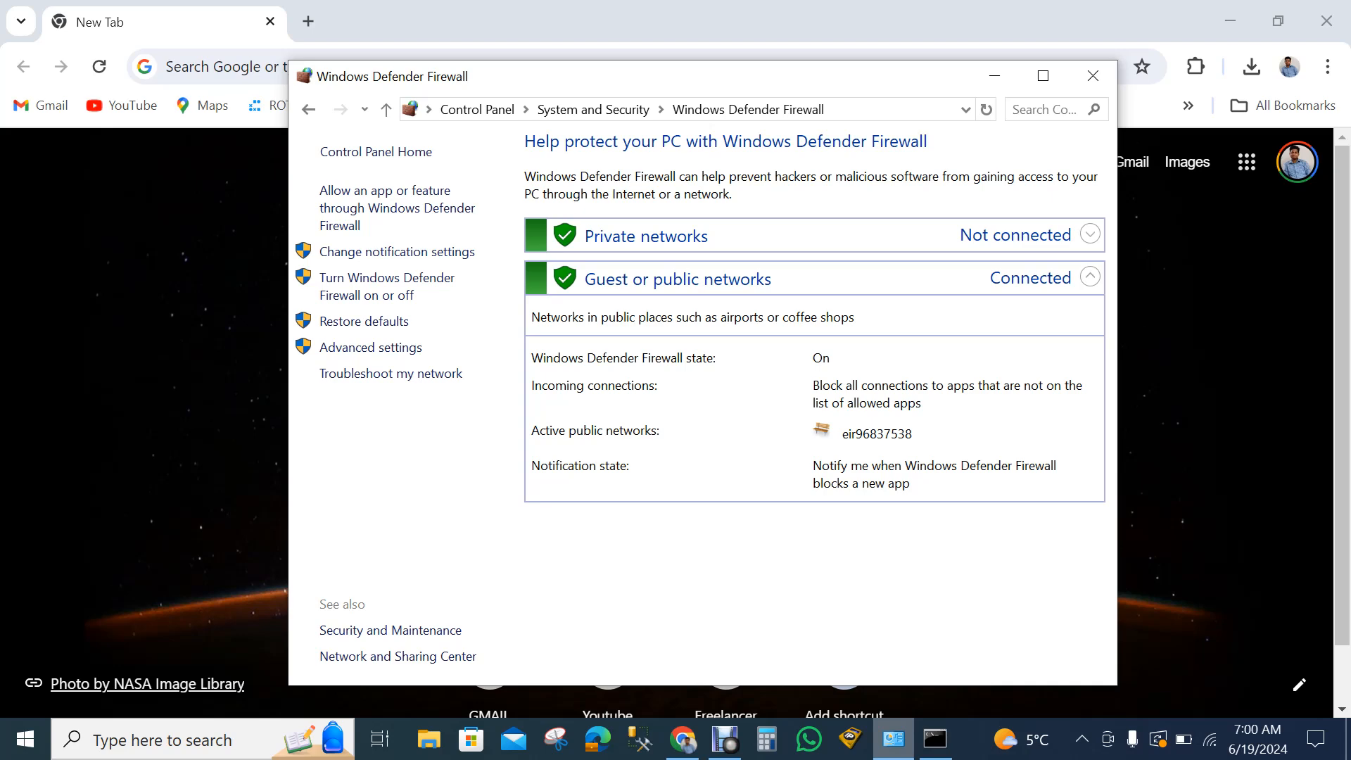
left_click(1090, 276)
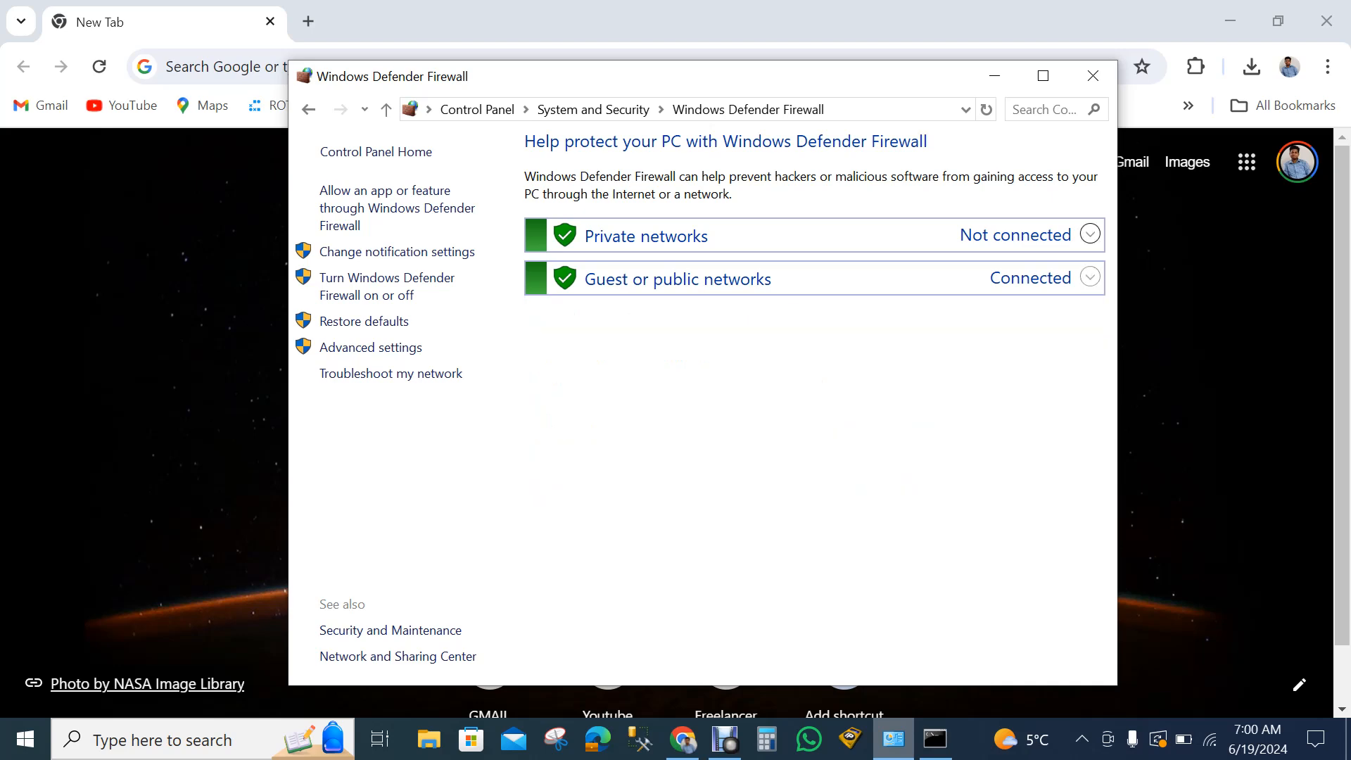
left_click(1089, 233)
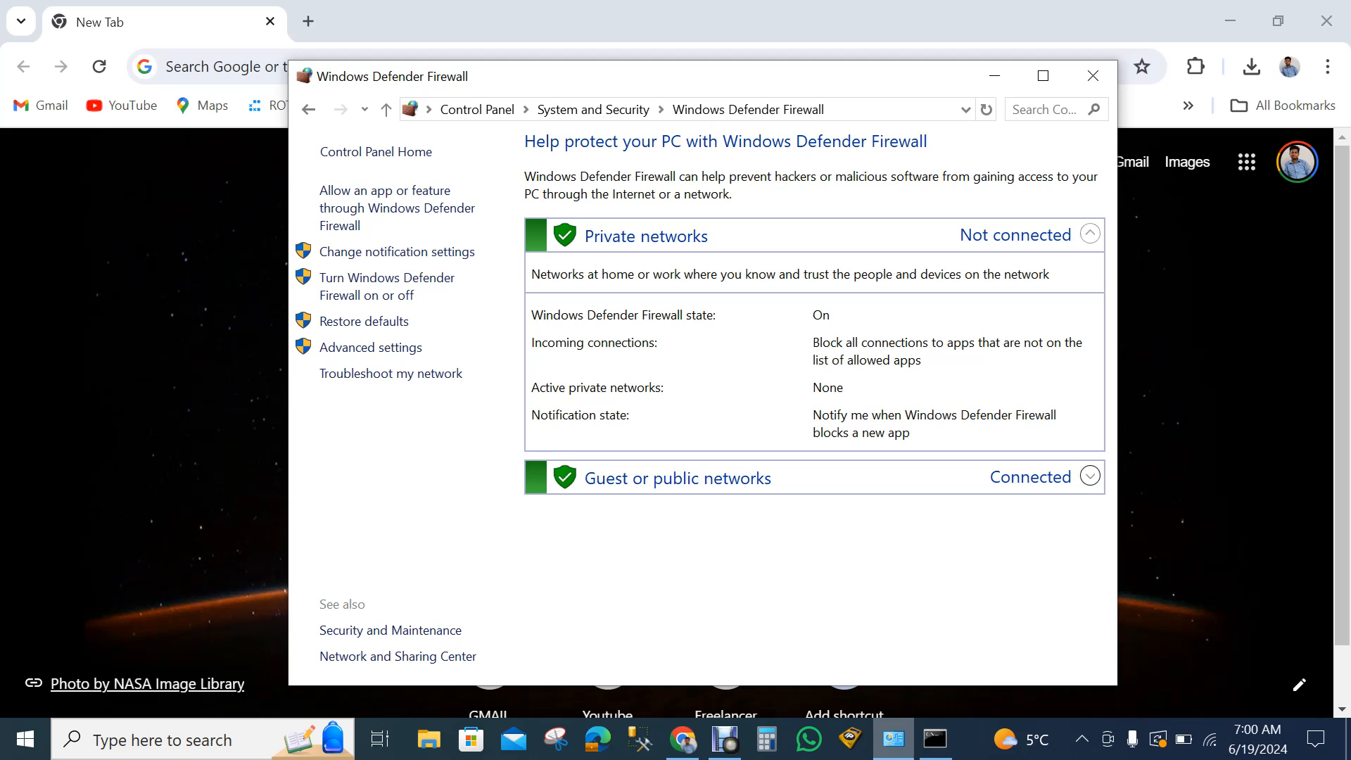
left_click(1090, 233)
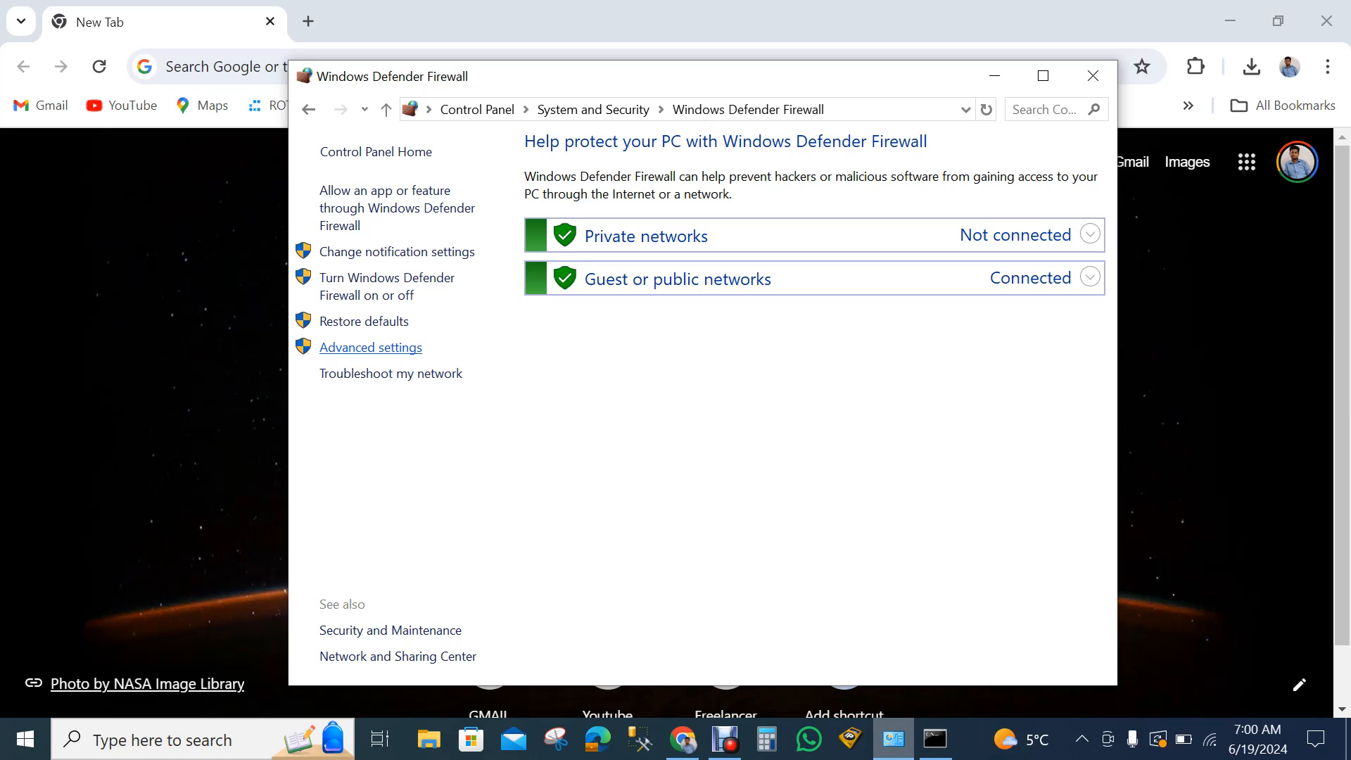
left_click(371, 348)
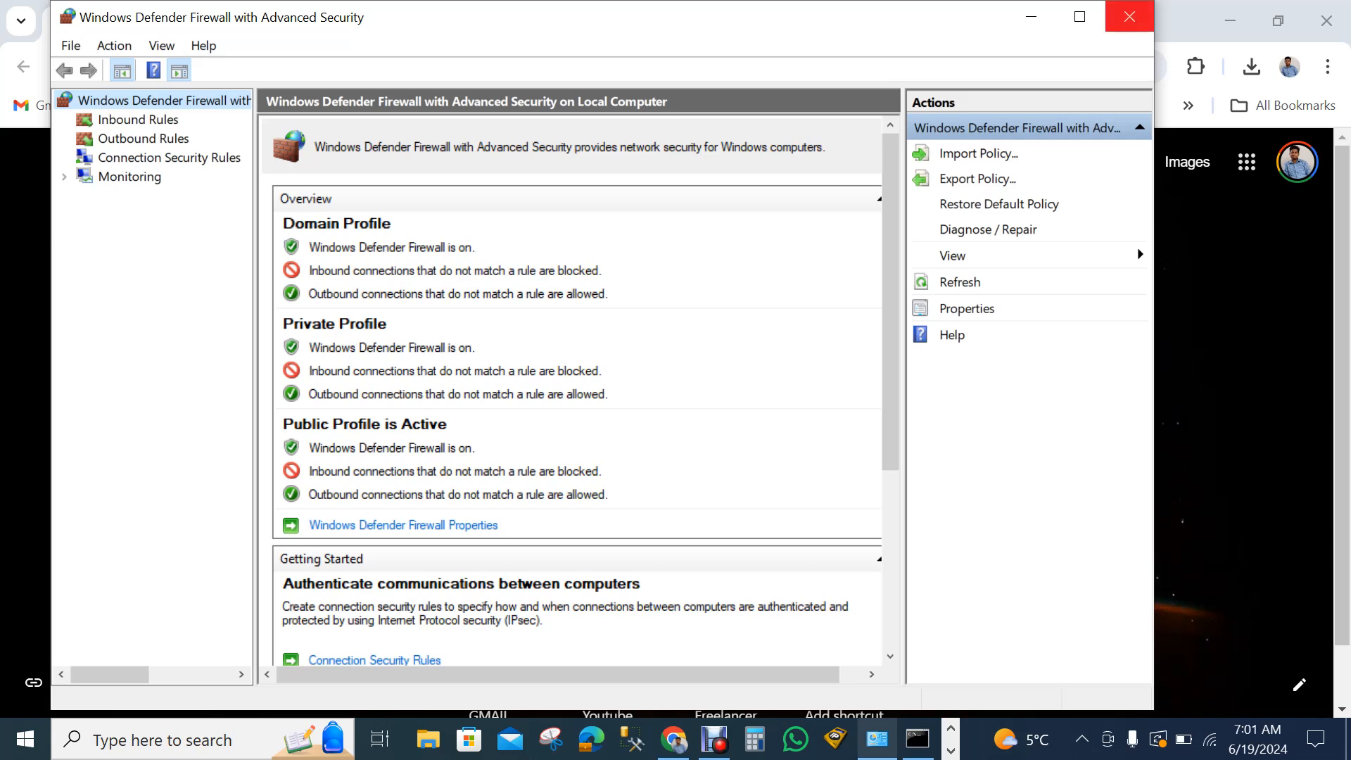
left_click(1129, 16)
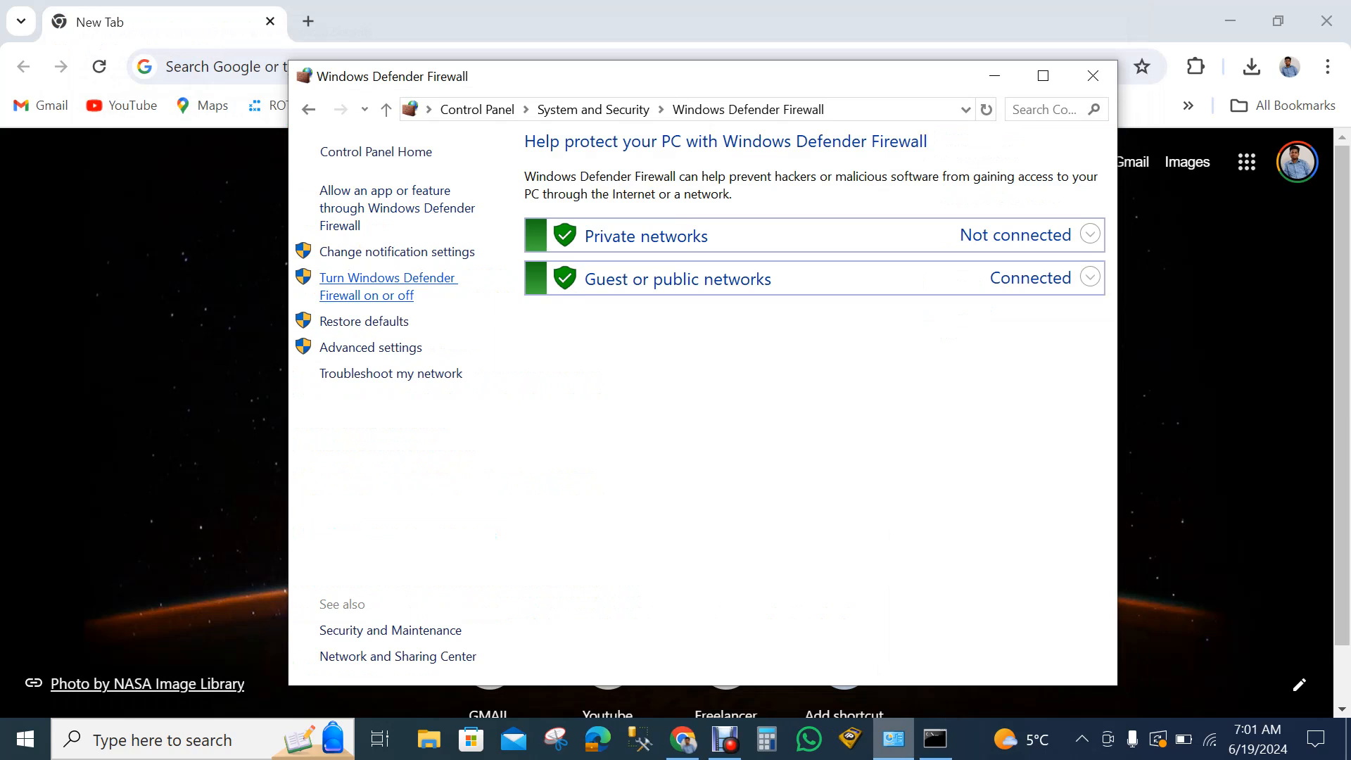
- Review the options for turning Windows Defender Firewall on or off and blocking incoming connections on private and public networks
left_click(388, 278)
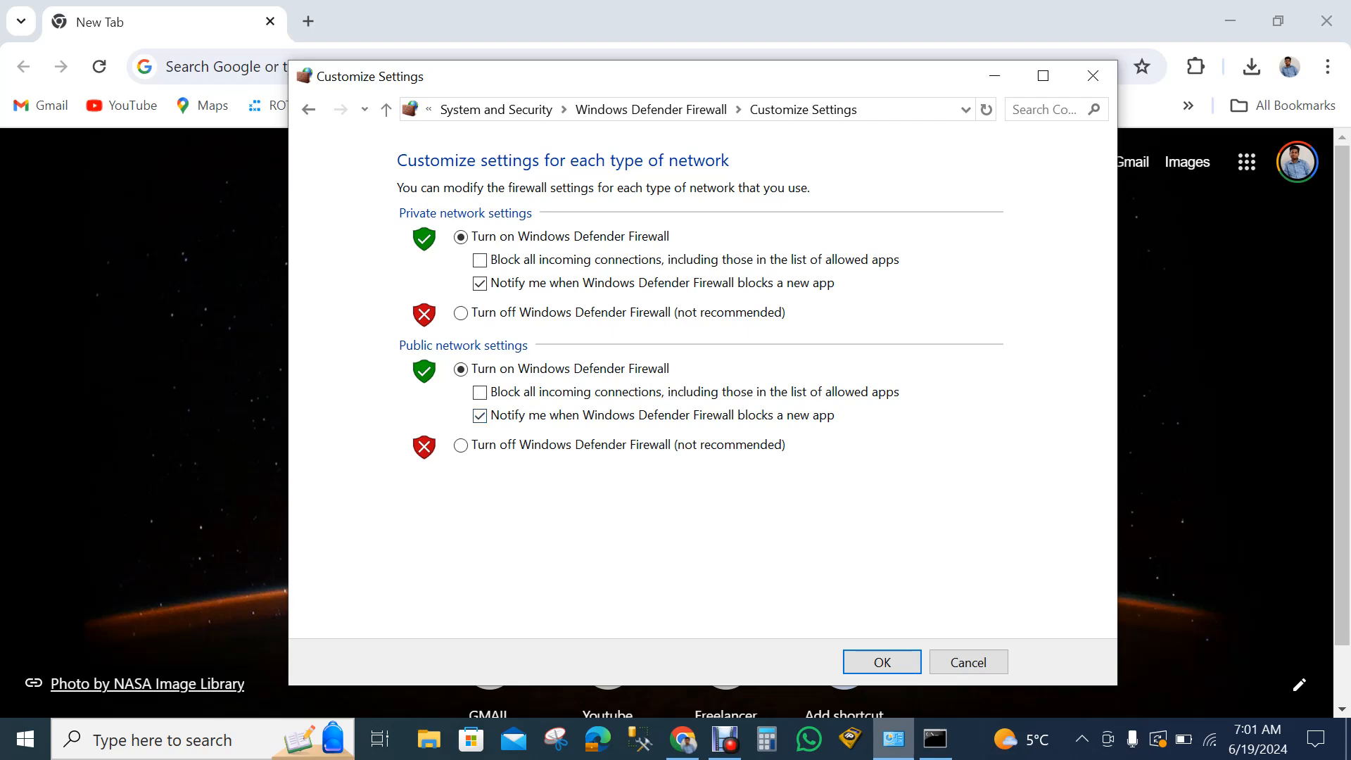
key("Return")
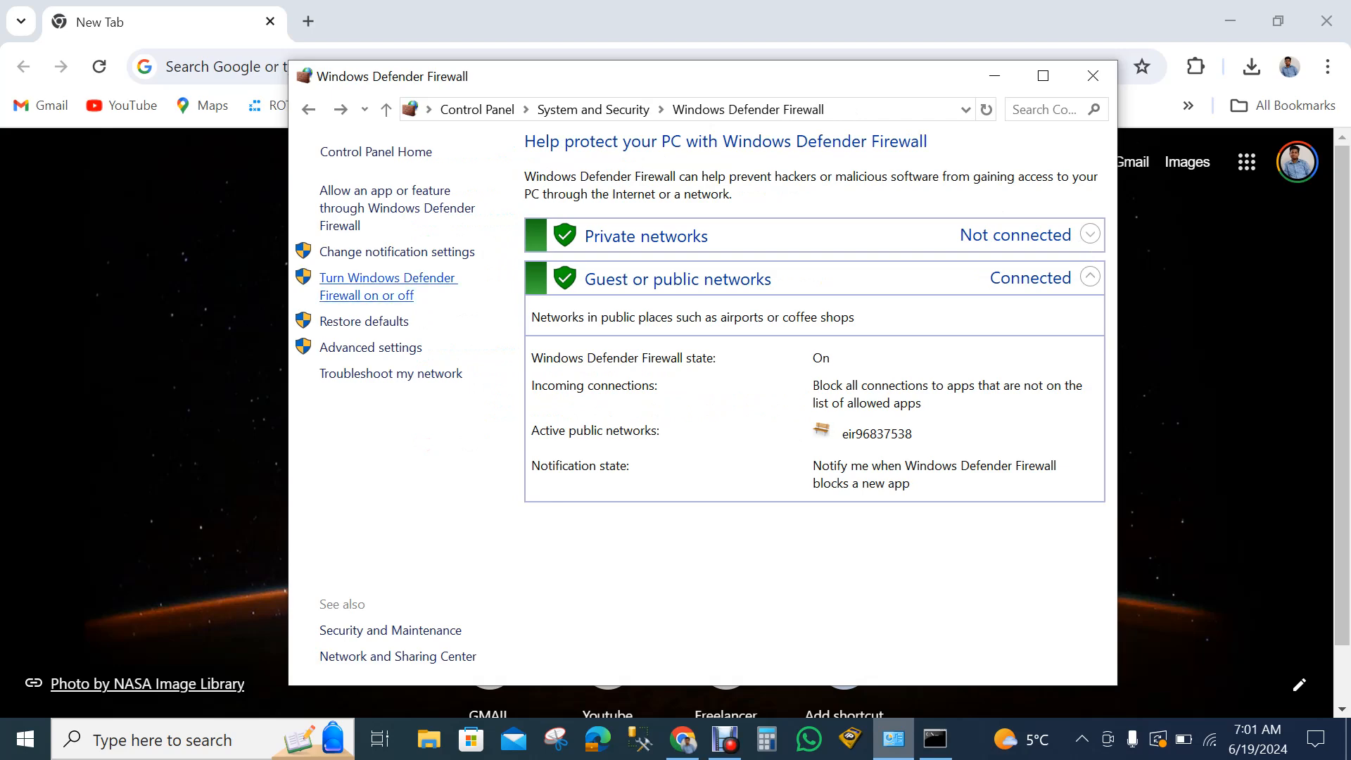
left_click(388, 278)
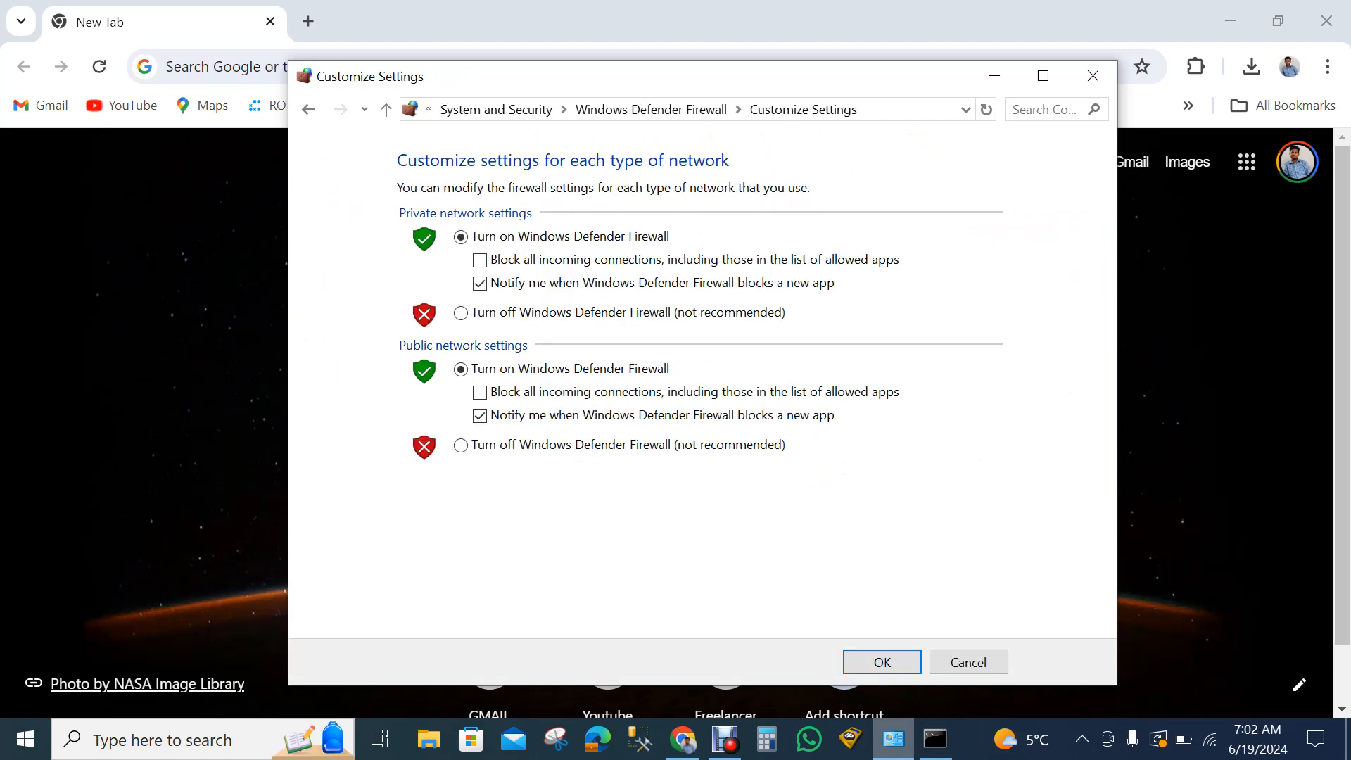
left_click(479, 261)
left_click(480, 261)
left_click(968, 662)
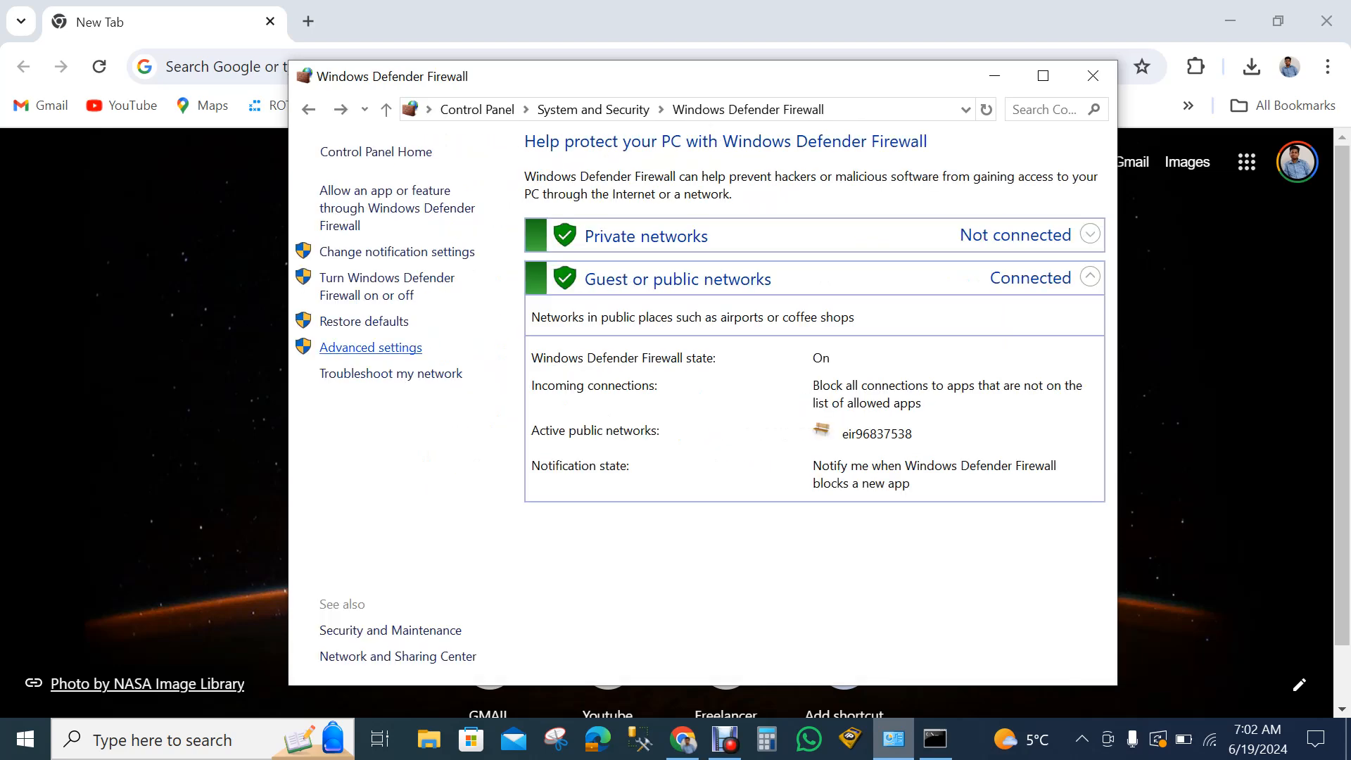
- Open the firewall's advanced settings and display the inbound rules, followed by the outbound rules
left_click(371, 348)
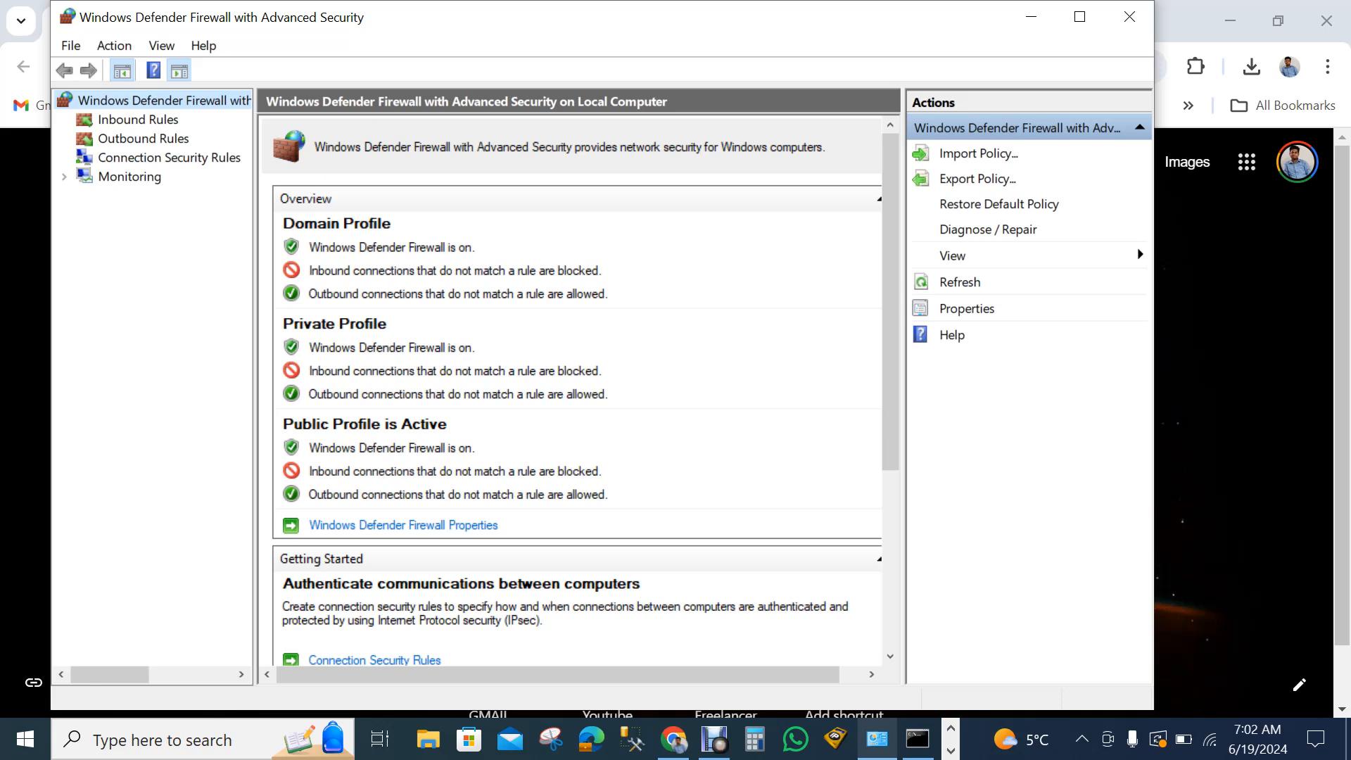
left_click(138, 120)
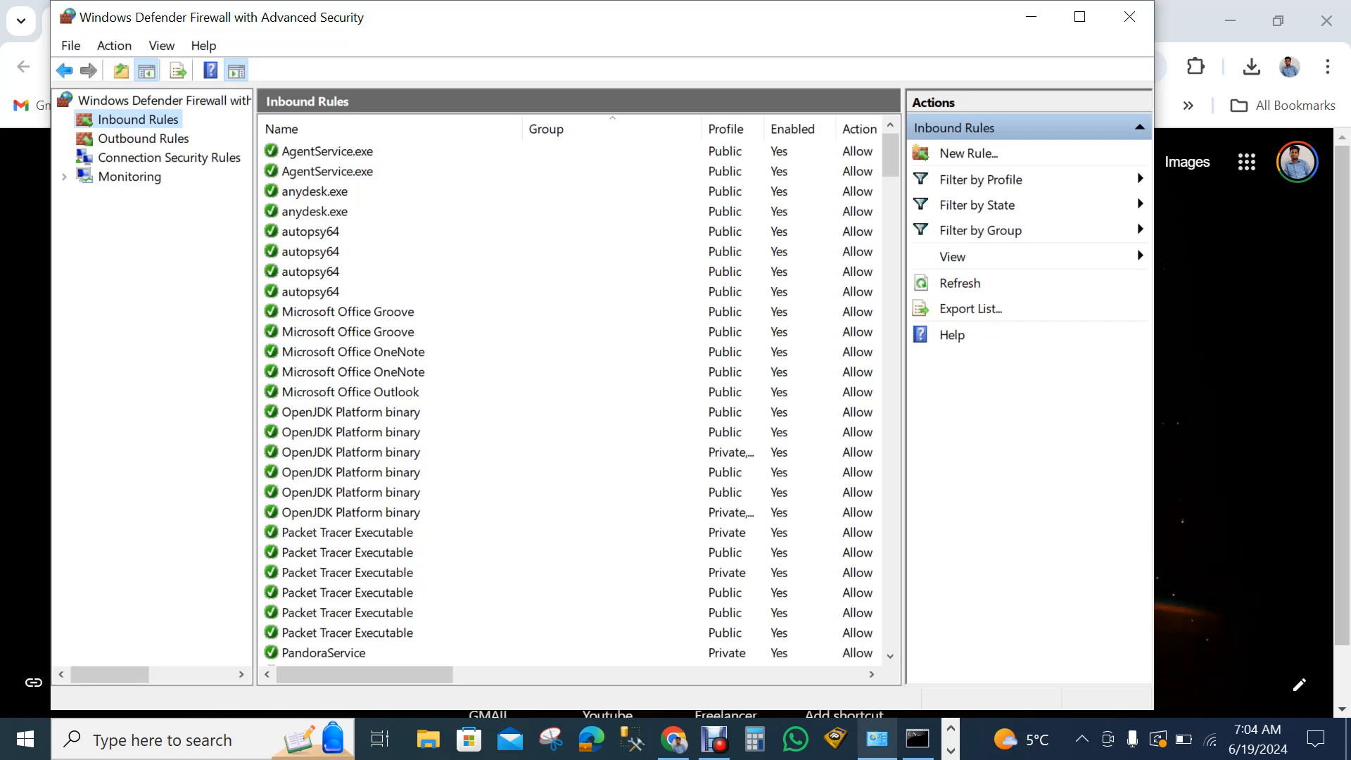
left_click(143, 139)
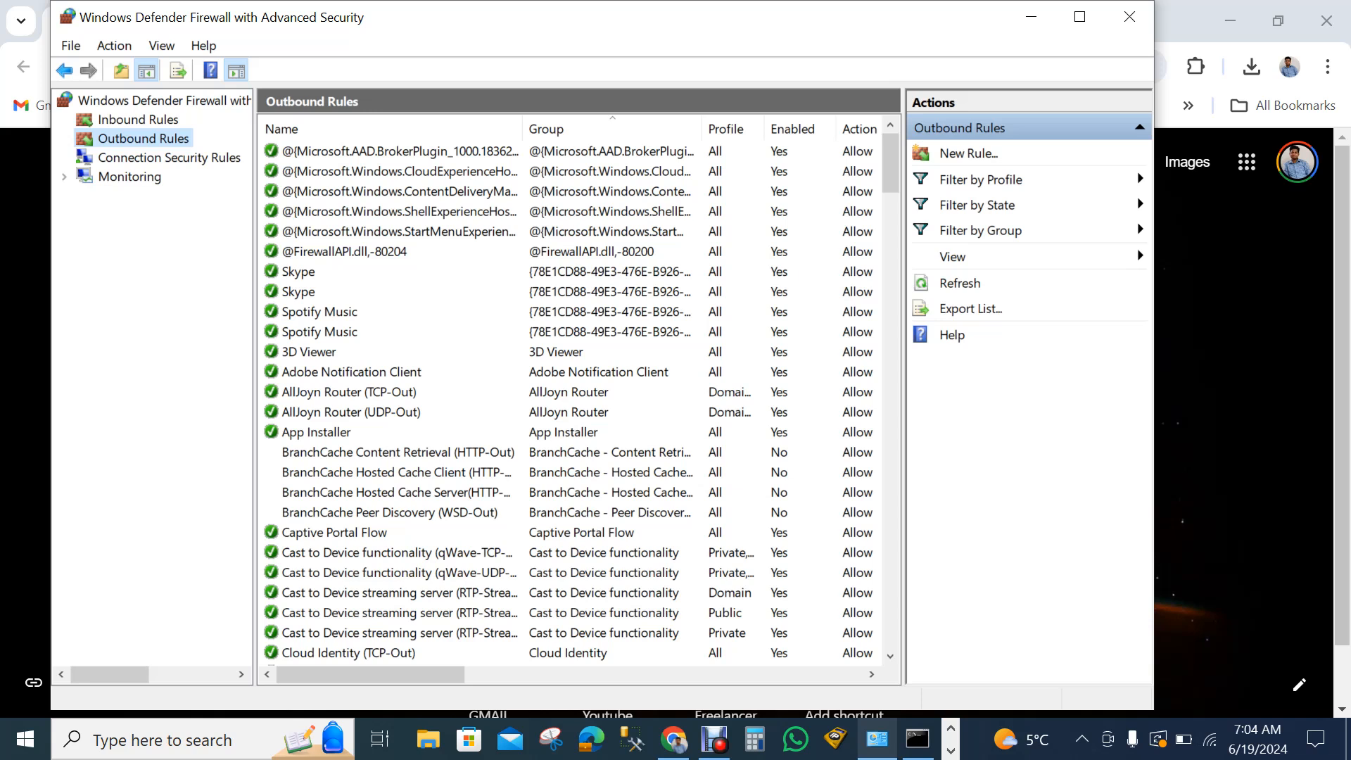
- Start a new outbound rule of type Custom and proceed to its program settings
right_click(165, 141)
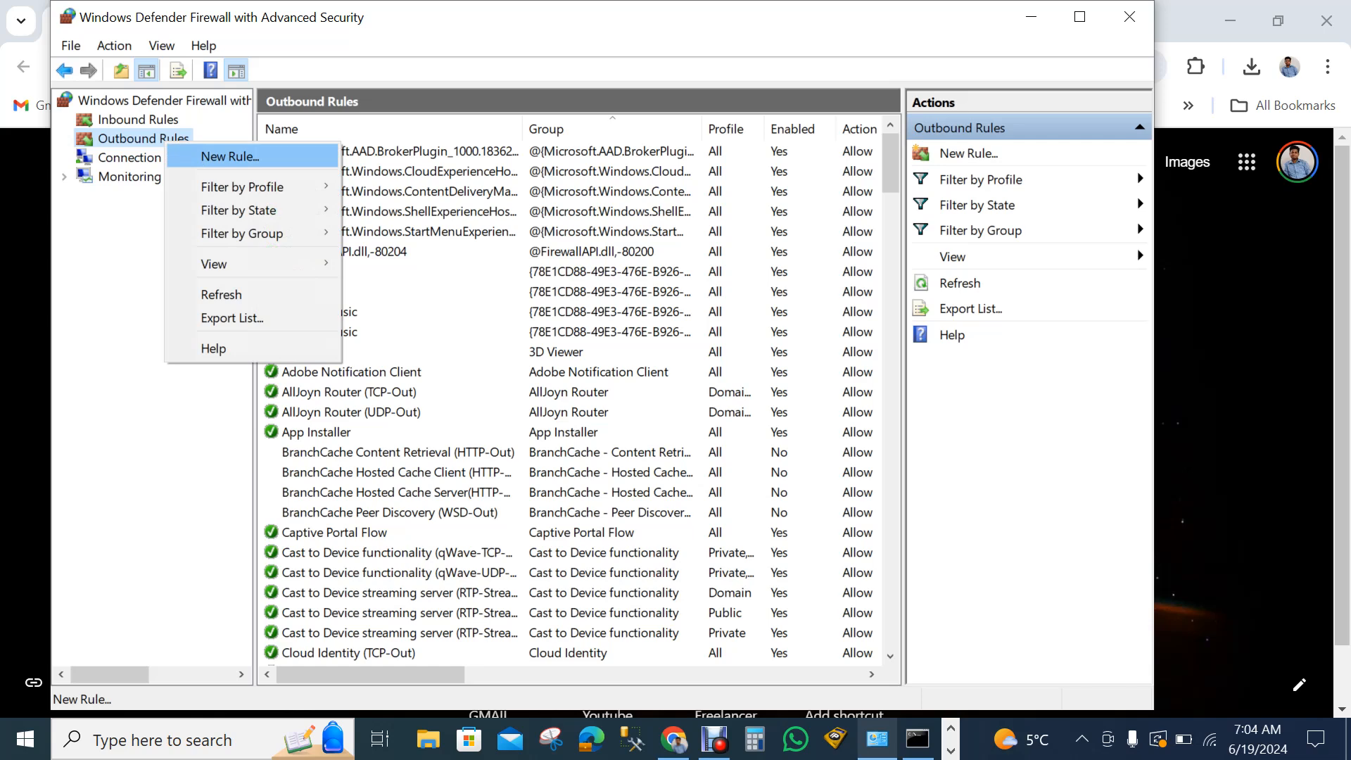
left_click(230, 156)
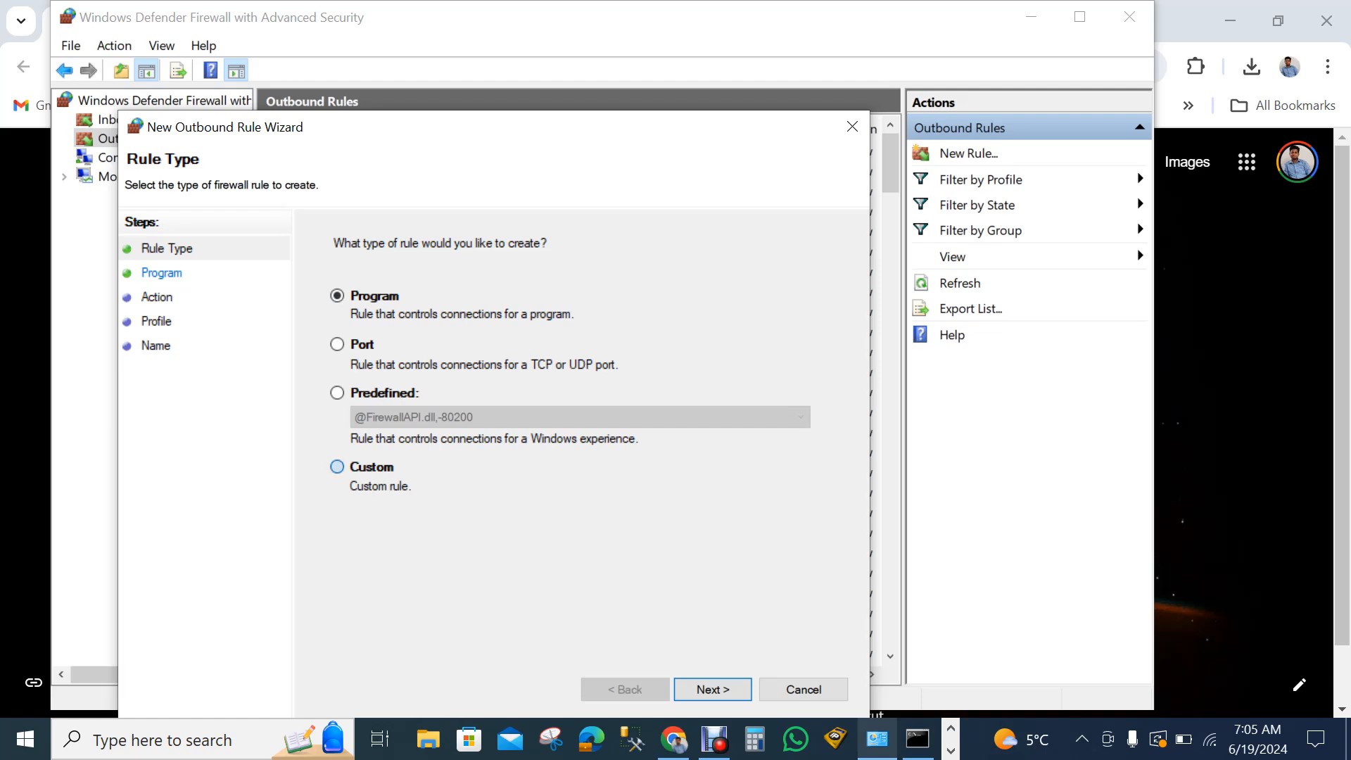
left_click(337, 467)
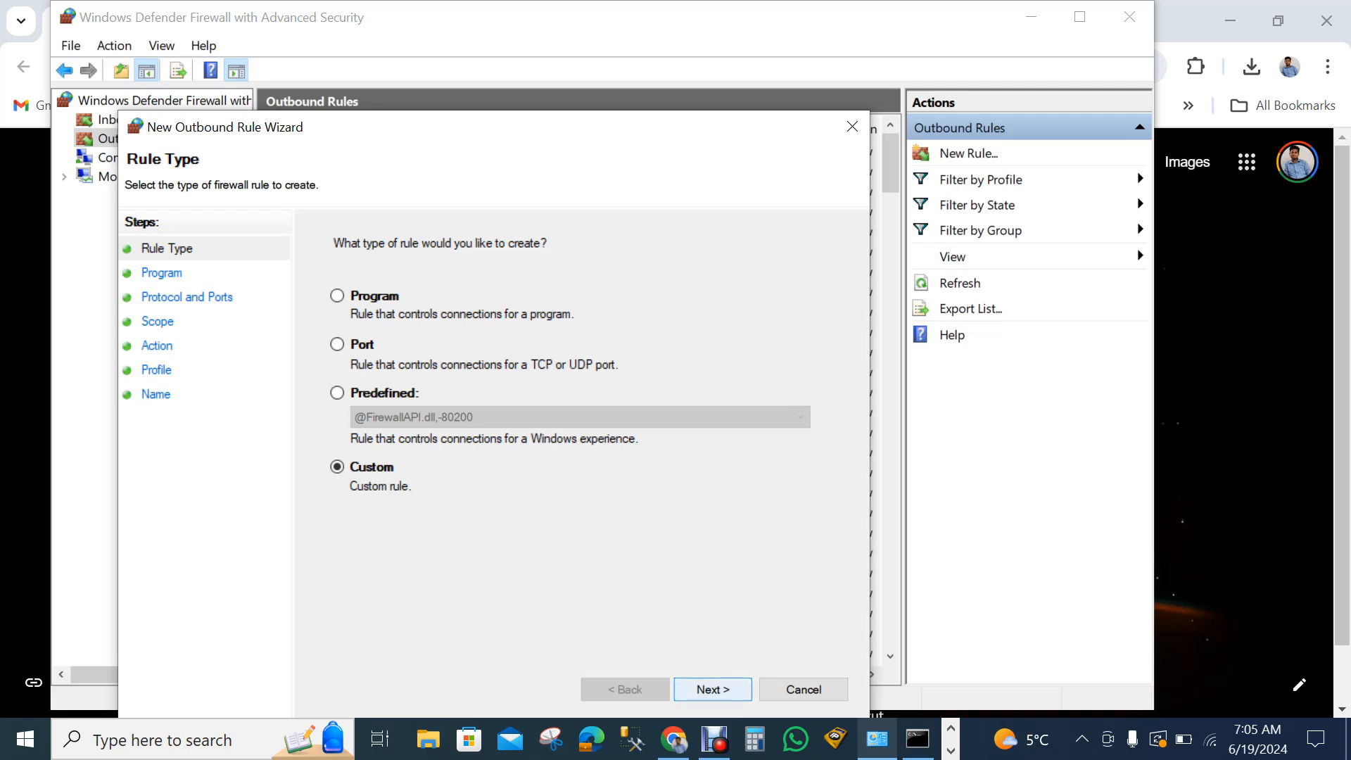
key("Return")
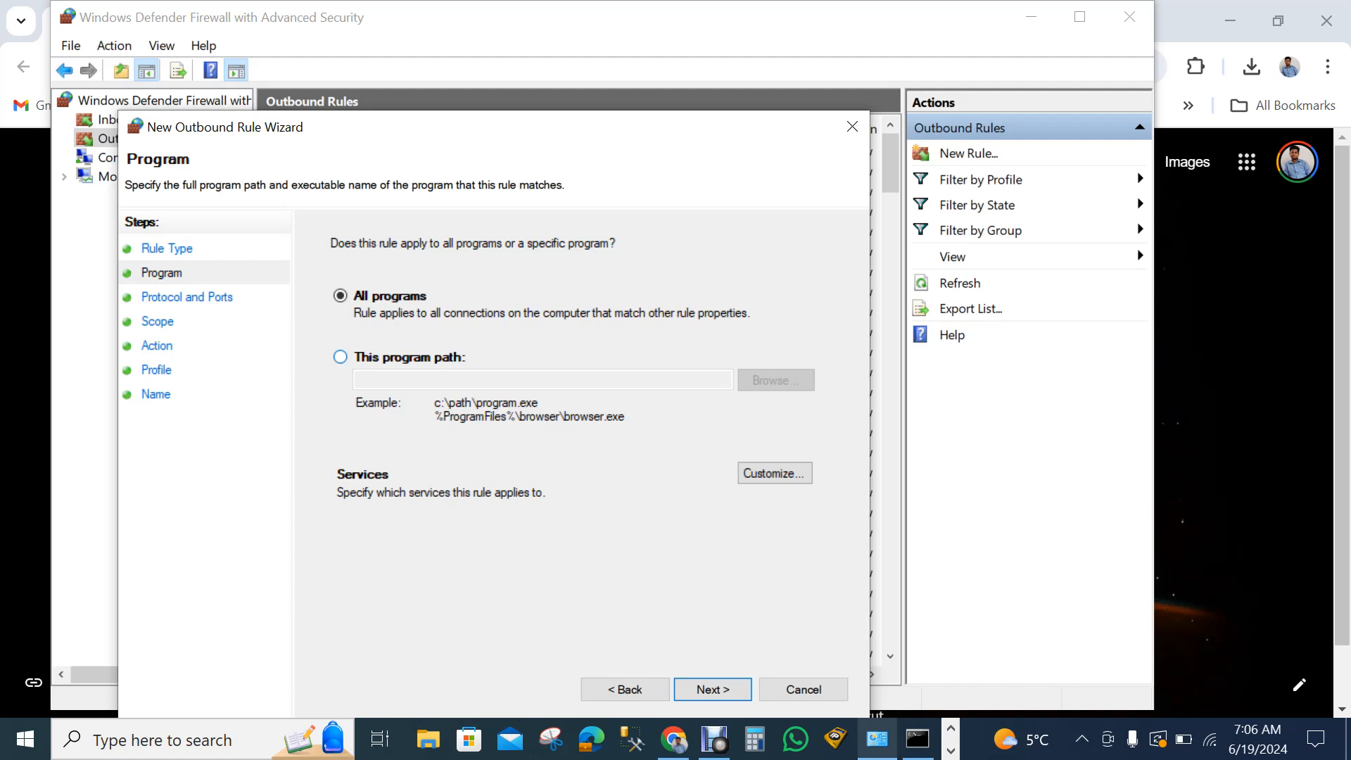
- Apply the rule to the specific program chrome.exe in Program Files (x86)\Google\Chrome\Application and proceed to the protocol and port settings
left_click(340, 357)
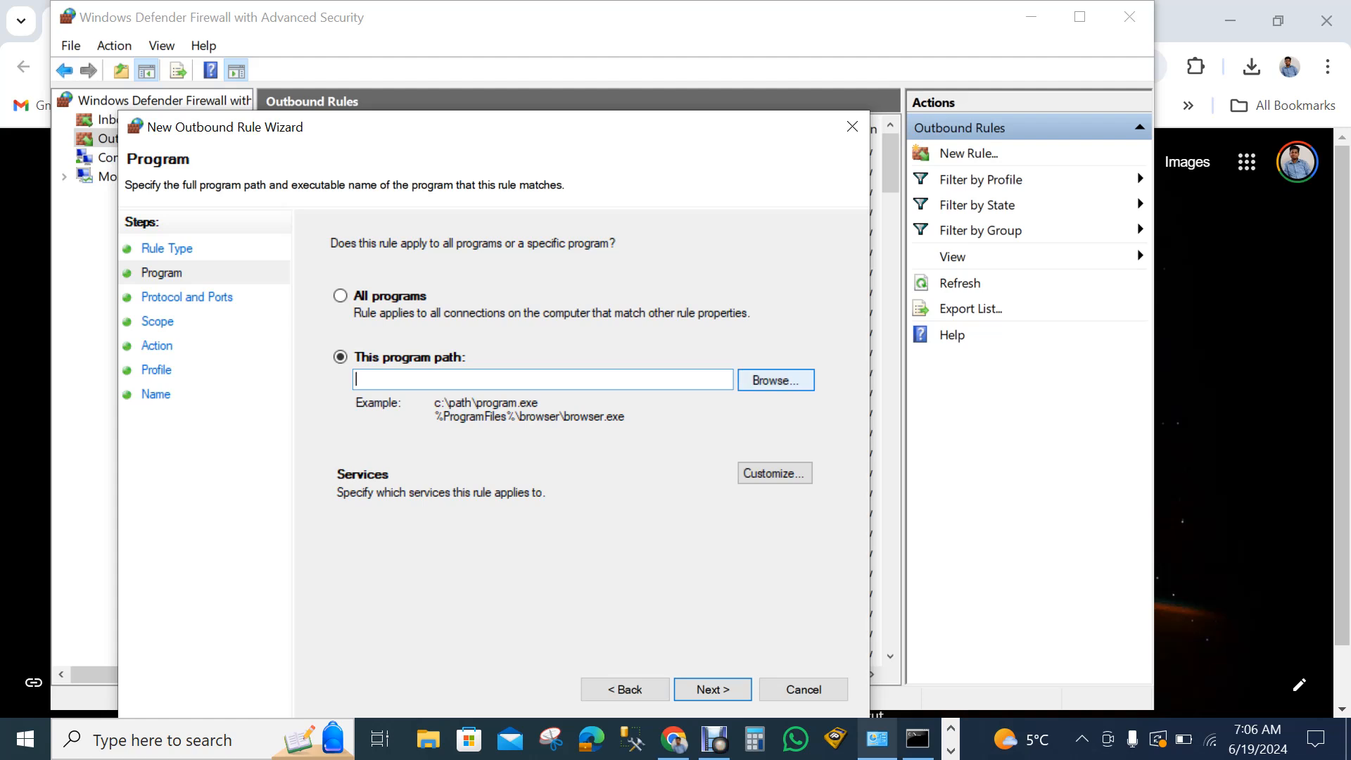
left_click(775, 379)
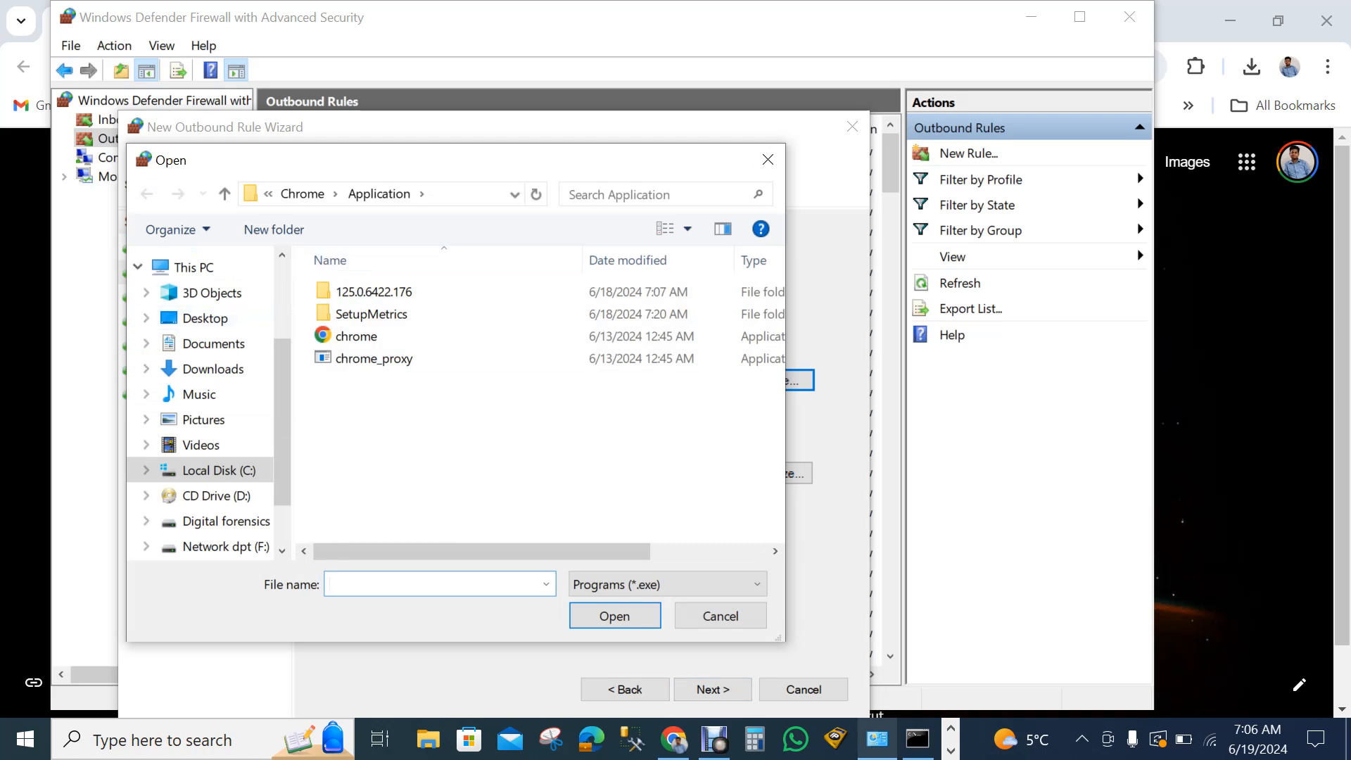
scroll(200, 401, "down", 1)
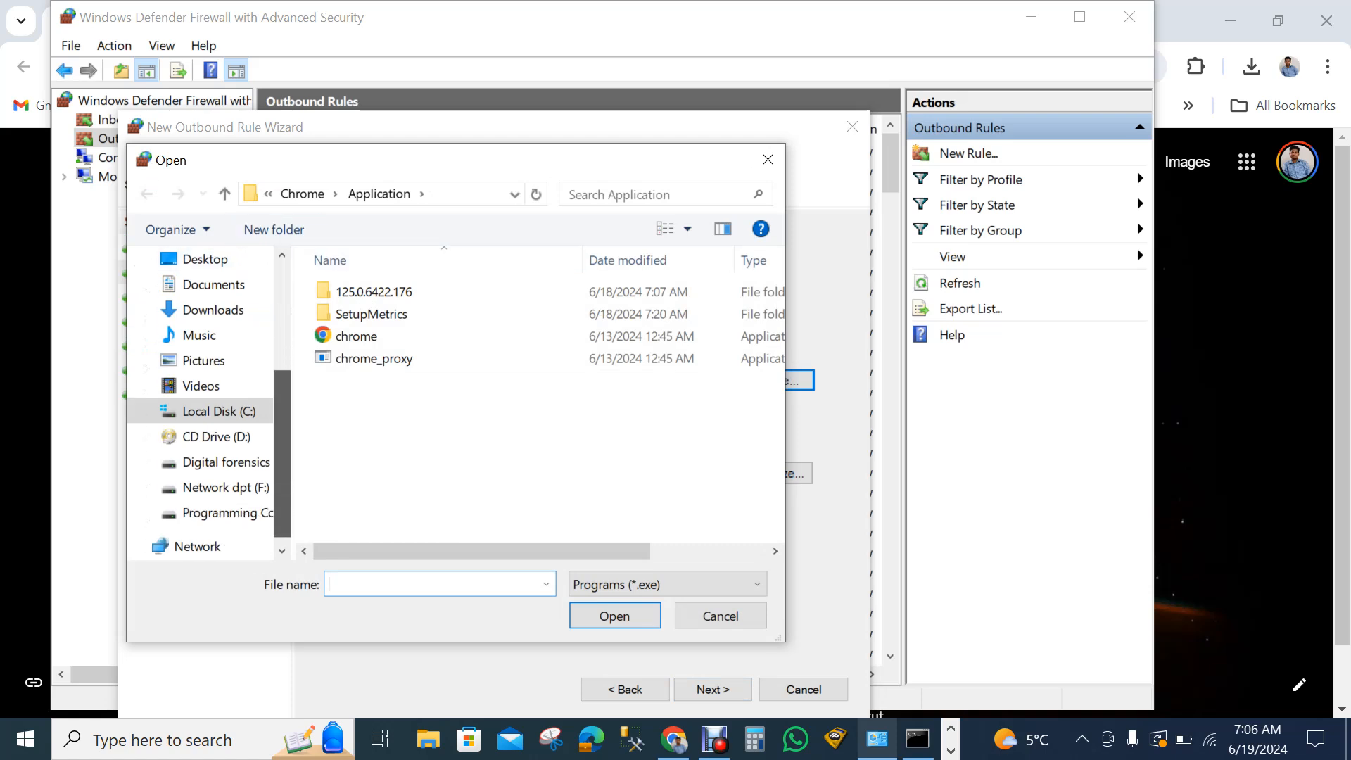
left_click(211, 411)
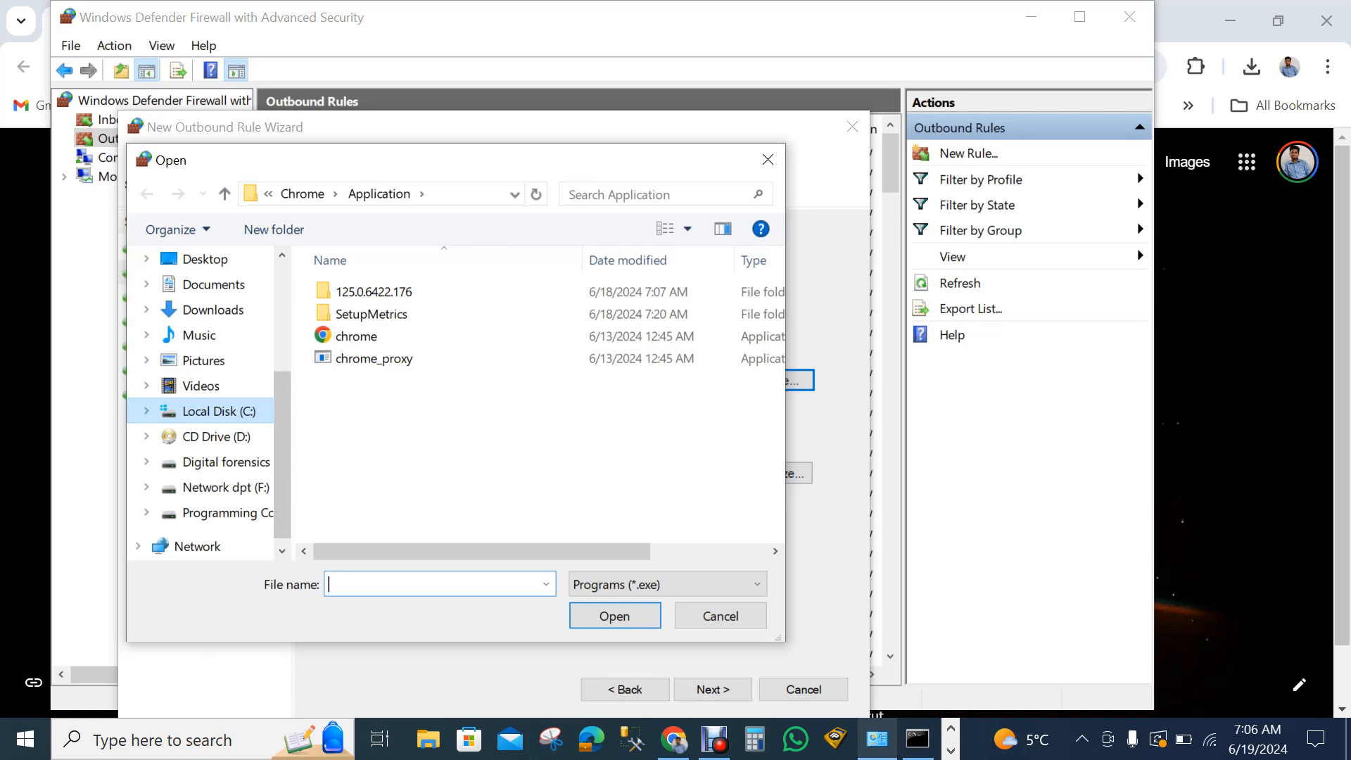
double_click(386, 447)
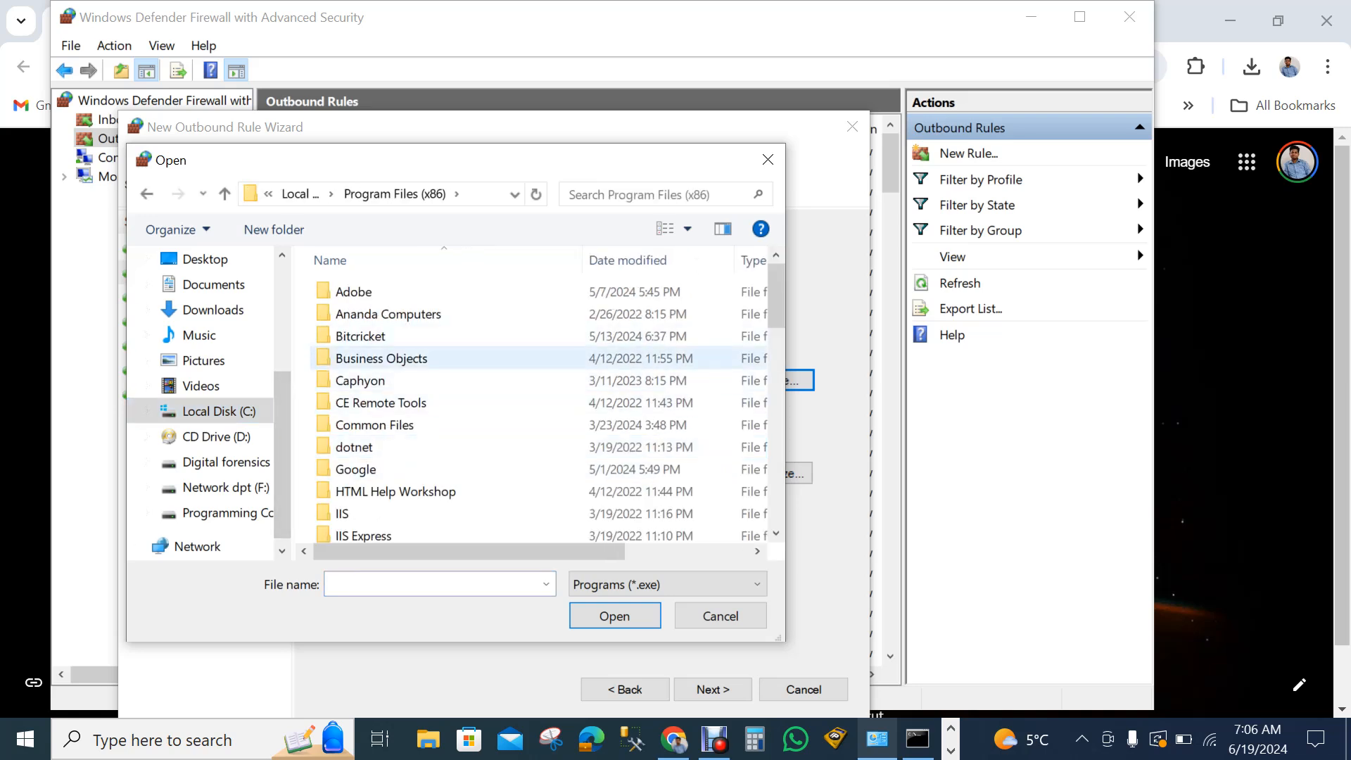
double_click(355, 468)
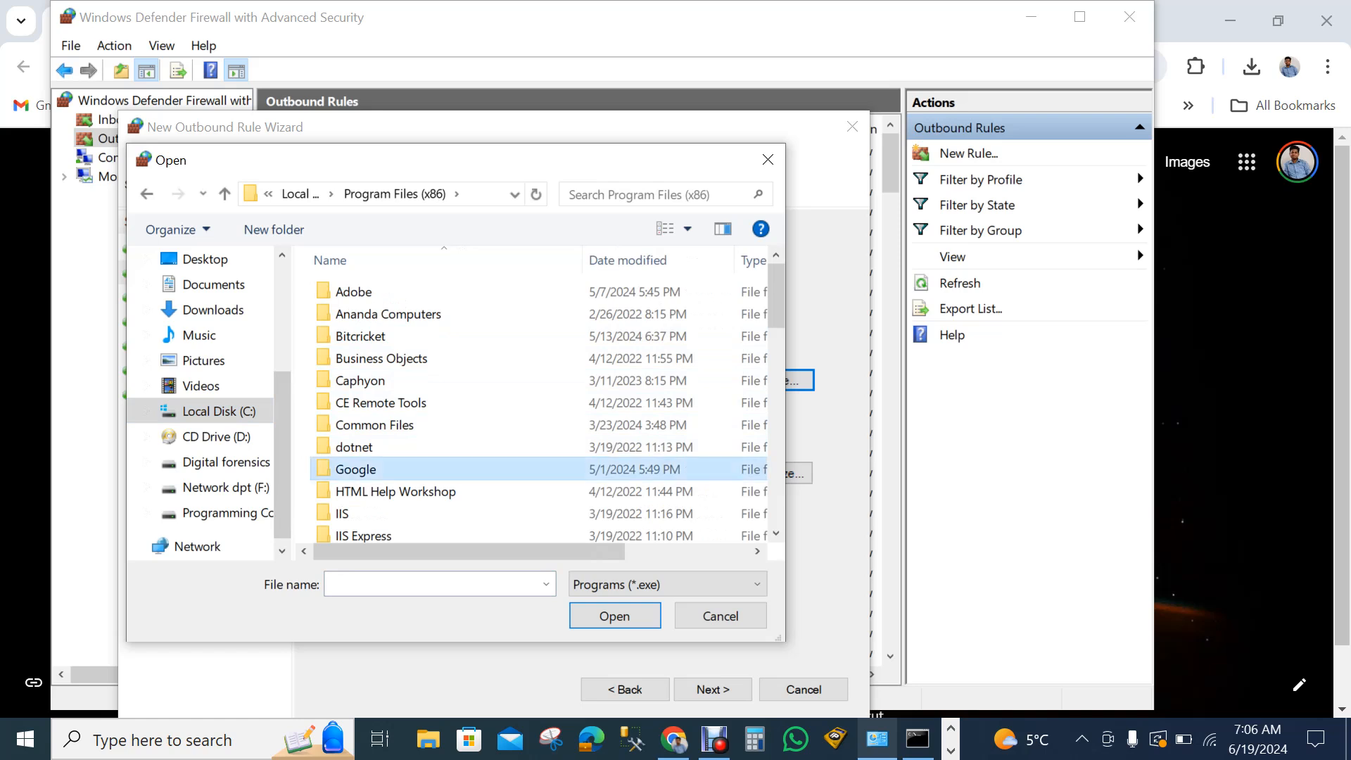
double_click(411, 291)
double_click(412, 292)
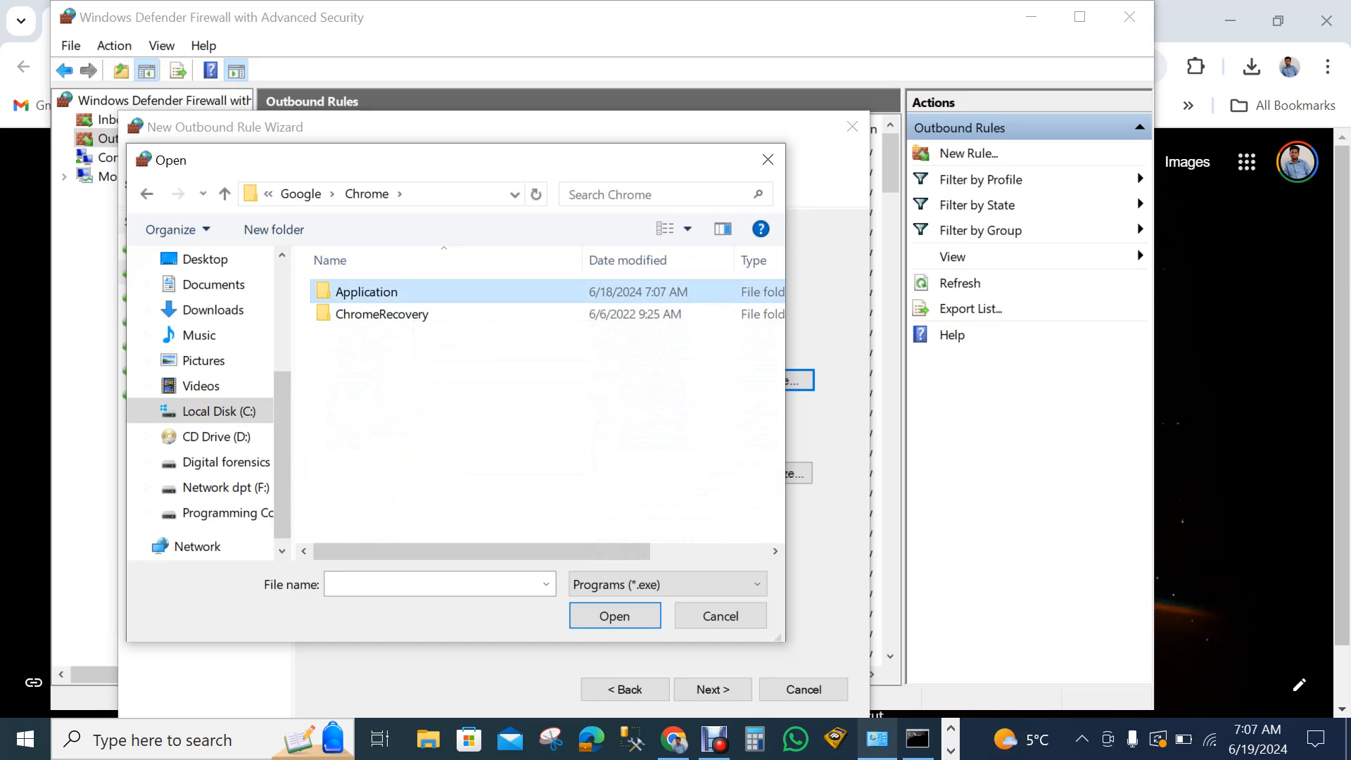
double_click(412, 335)
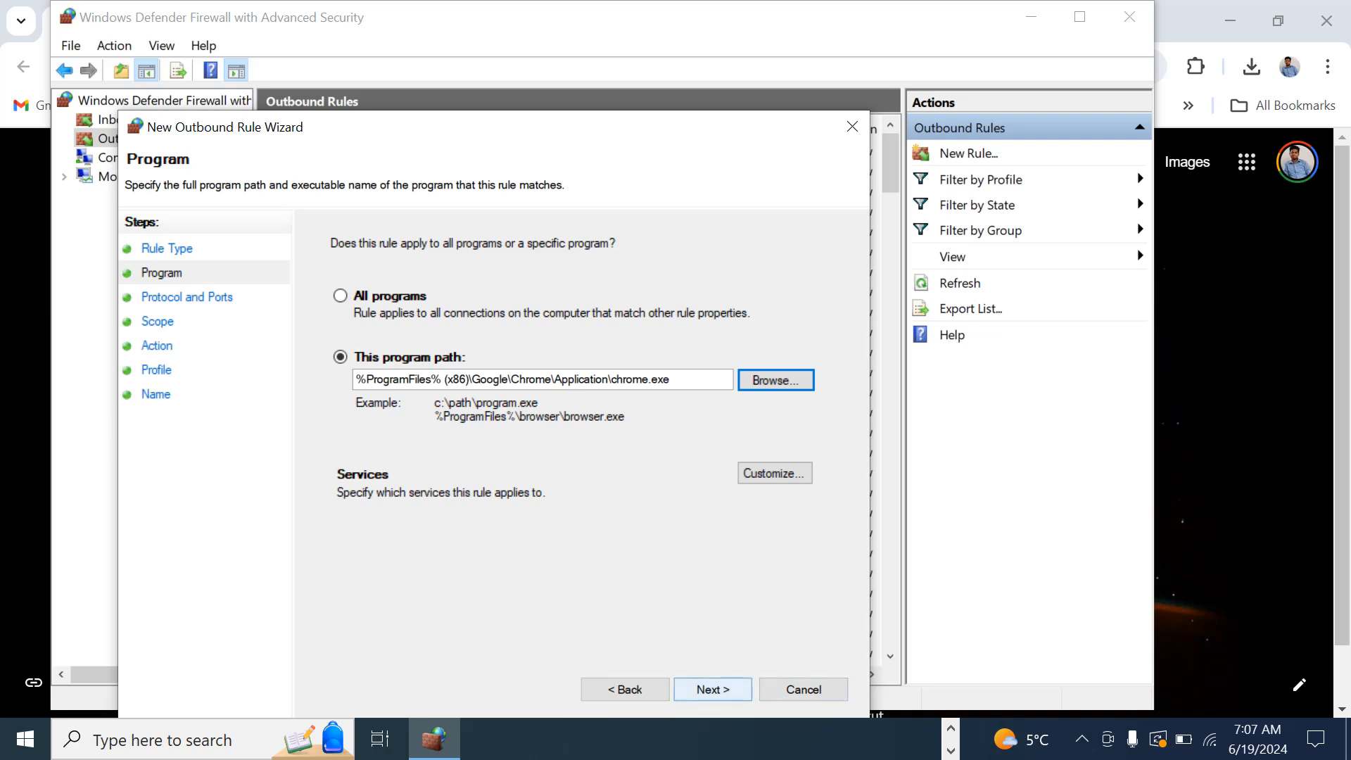
left_click(712, 689)
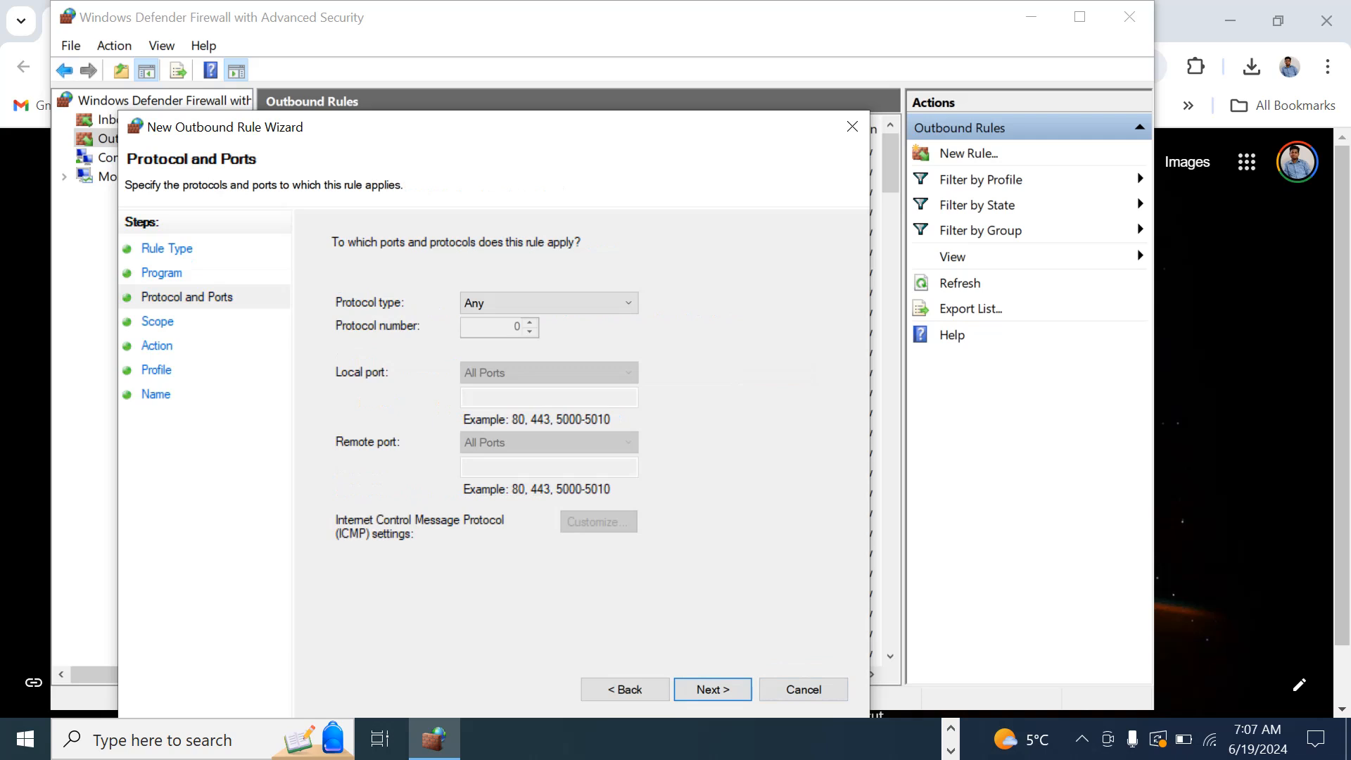
- Try TCP as the protocol type, set it back to Any, and proceed to the scope settings
left_click(549, 304)
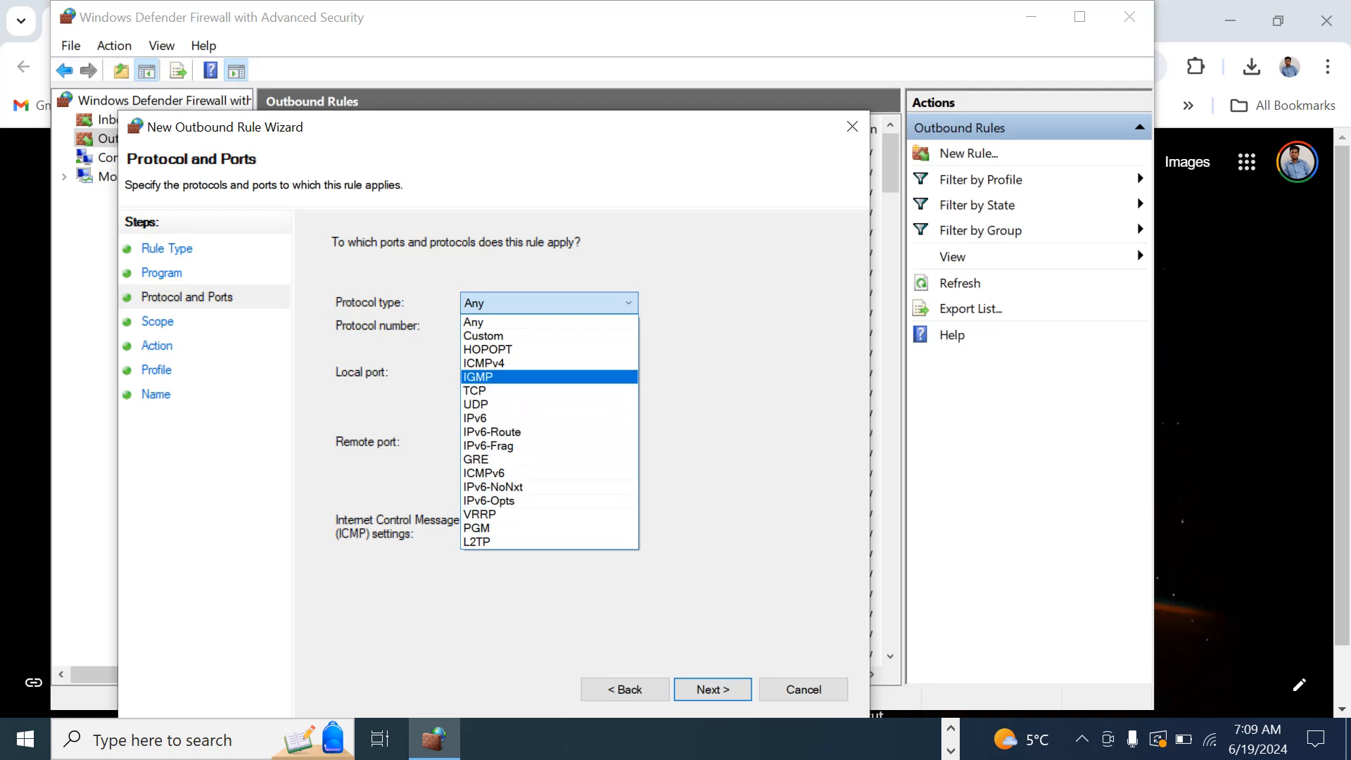
left_click(548, 390)
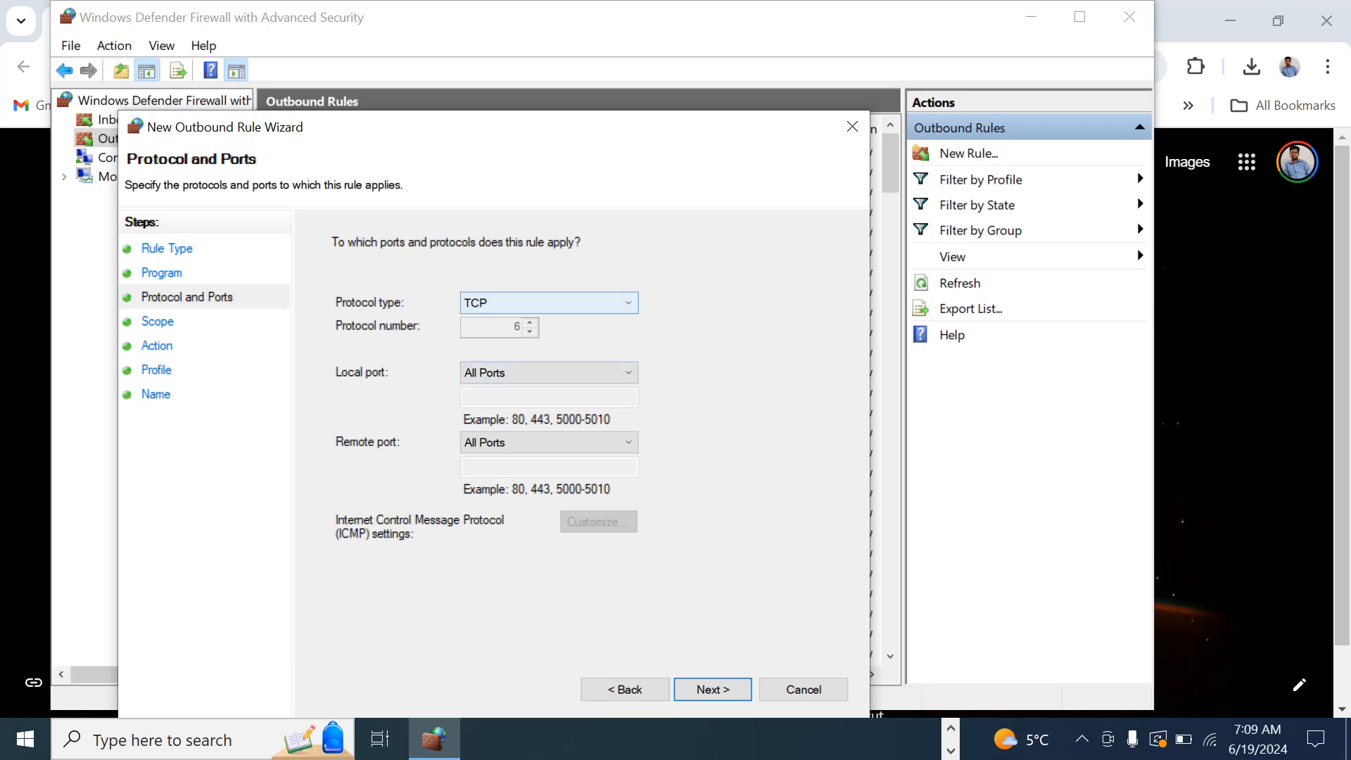
left_click(548, 303)
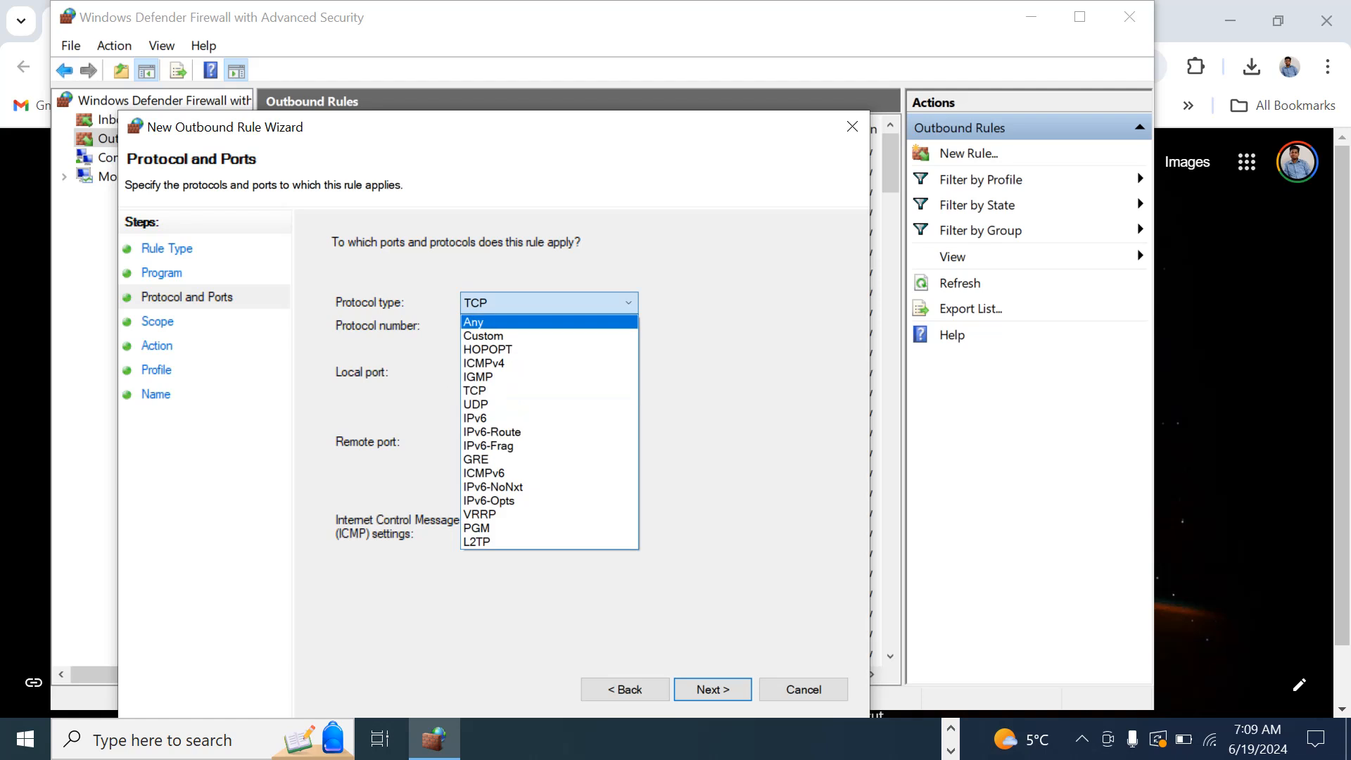
left_click(542, 323)
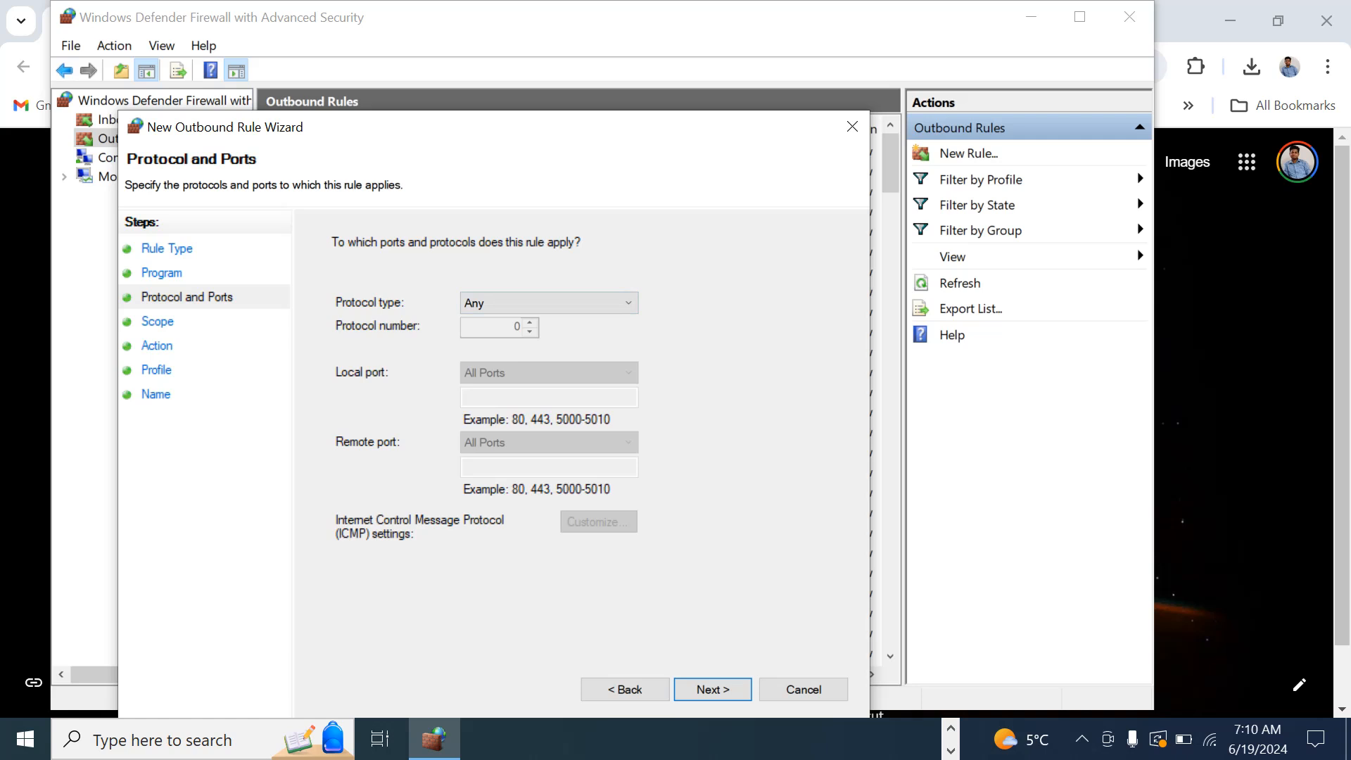
left_click(711, 688)
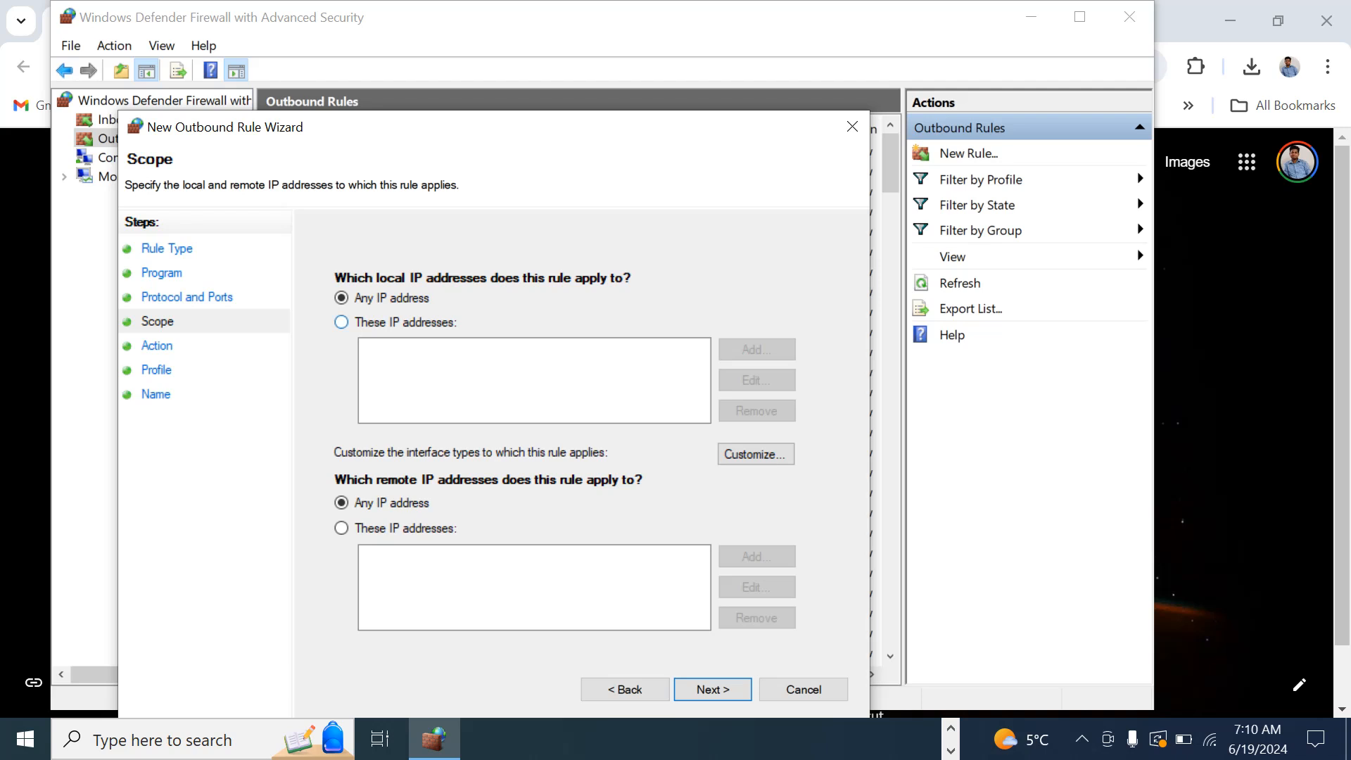
- Apply the rule to any local and remote IP address and proceed to the action settings
left_click(342, 323)
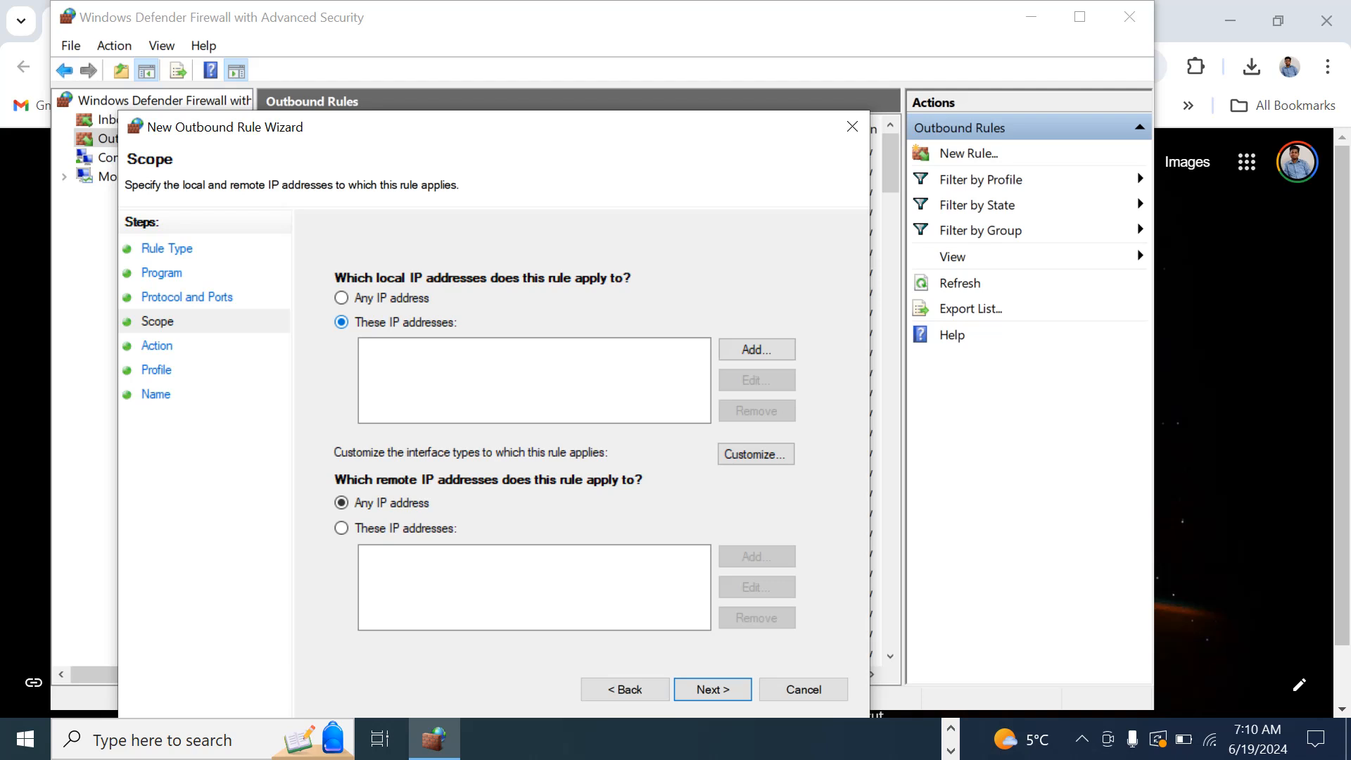
left_click(342, 298)
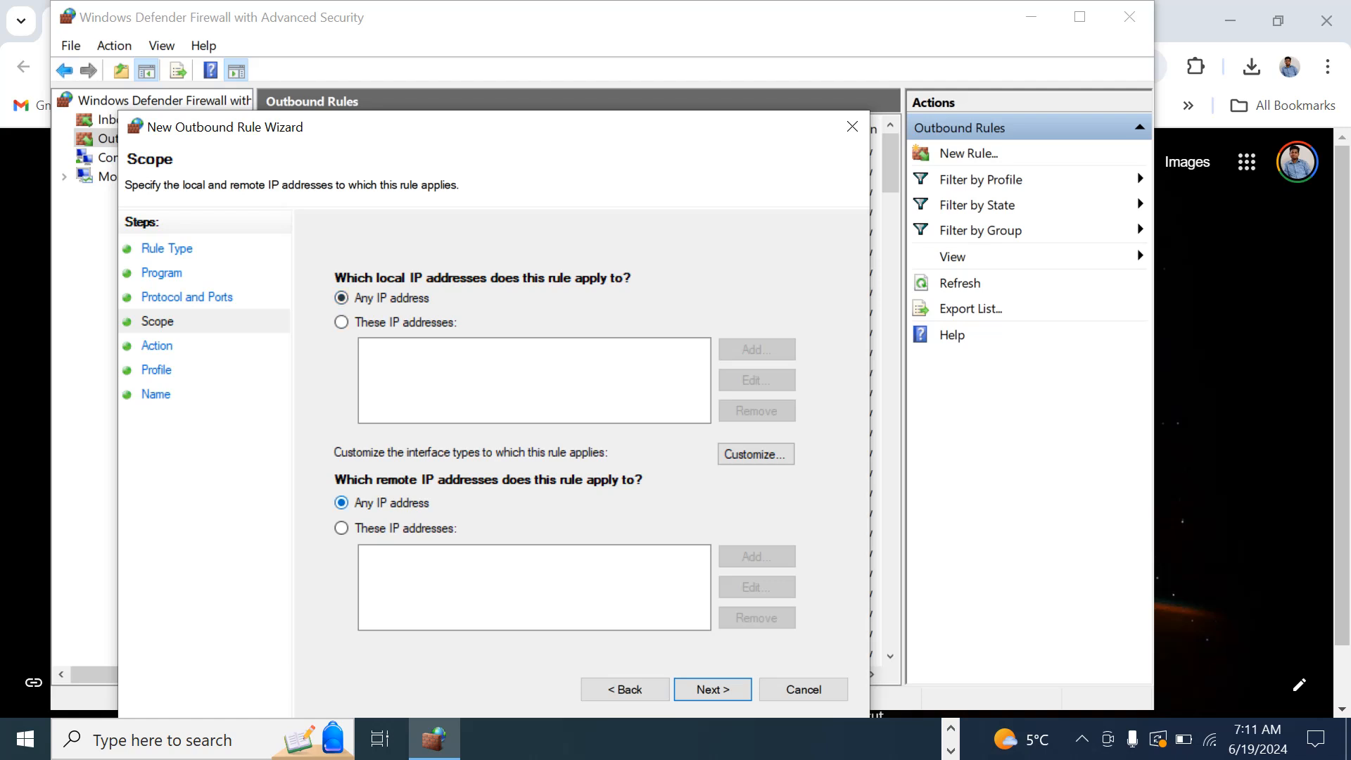
left_click(712, 688)
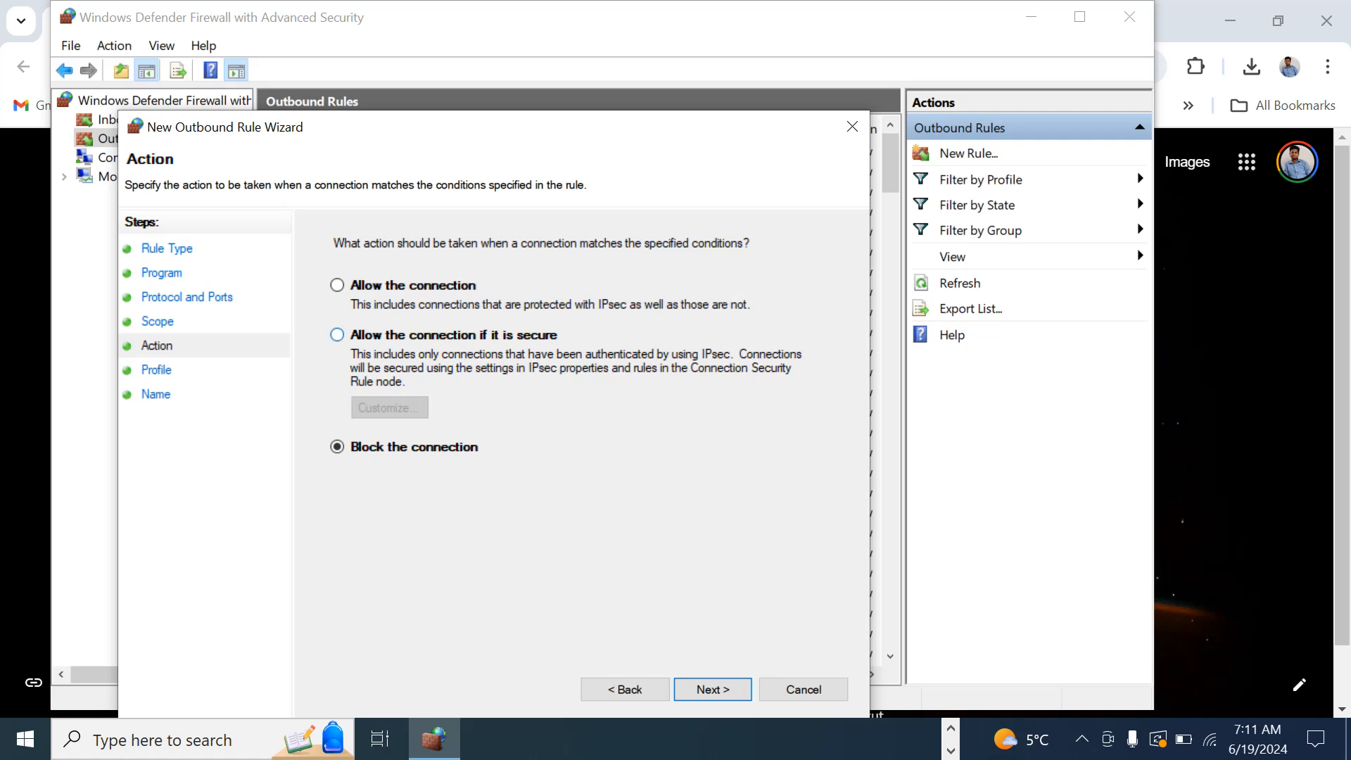
- Set the rule to block the connection and apply it to the Domain, Private and Public profiles
left_click(337, 335)
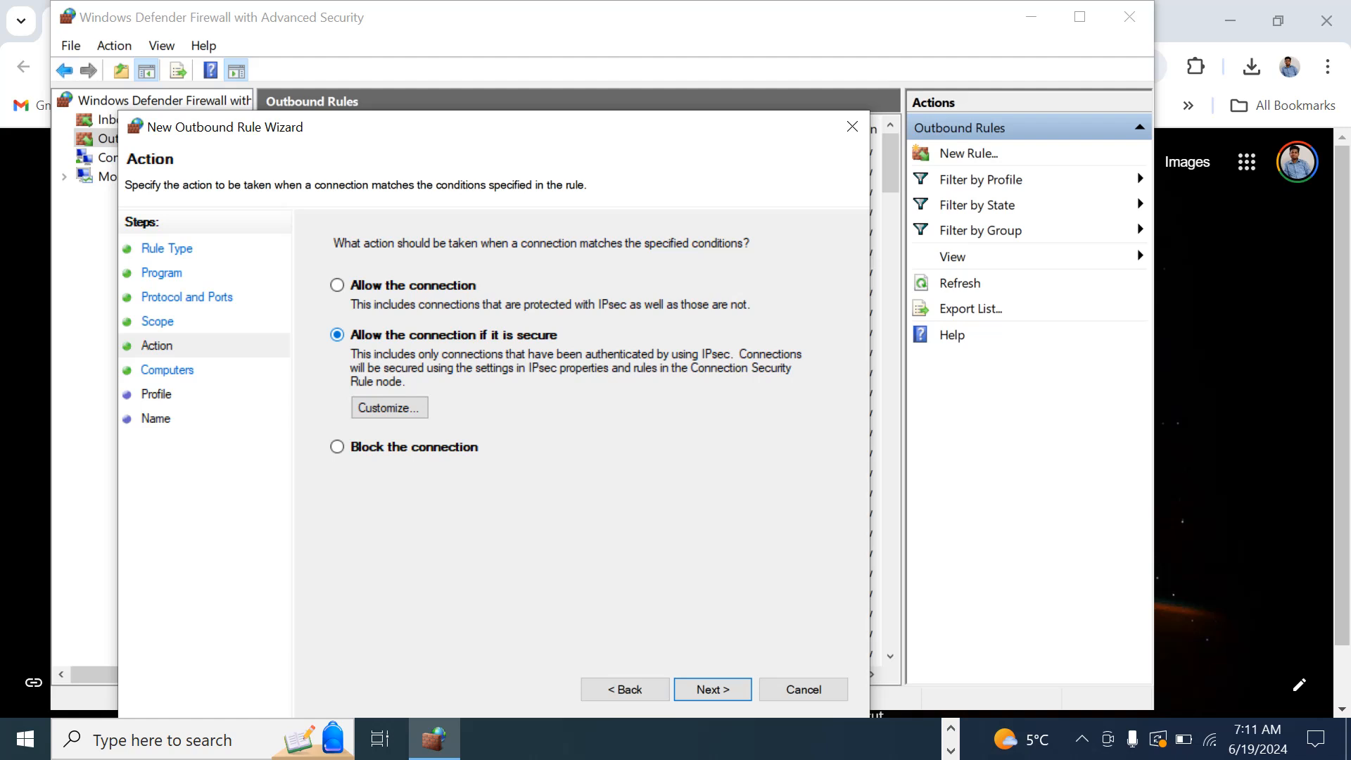
left_click(338, 446)
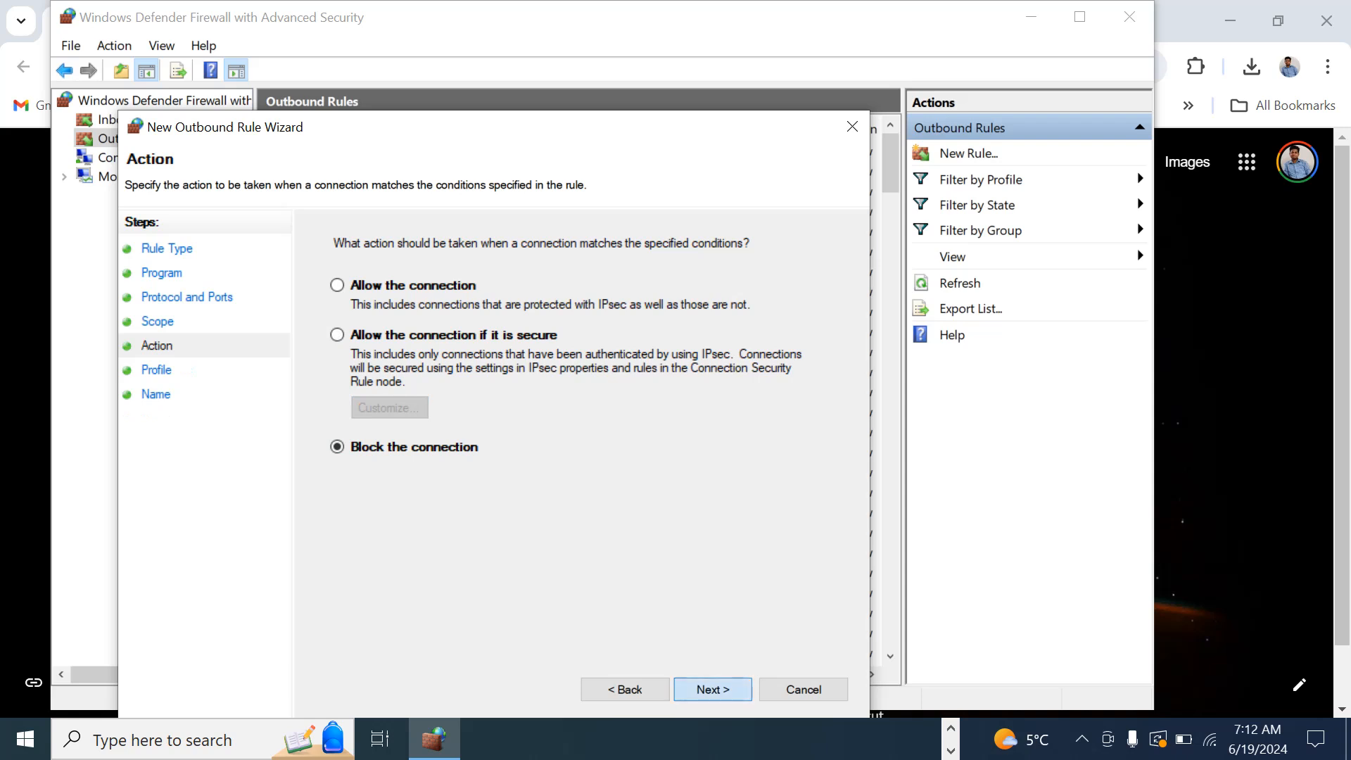
key("Return")
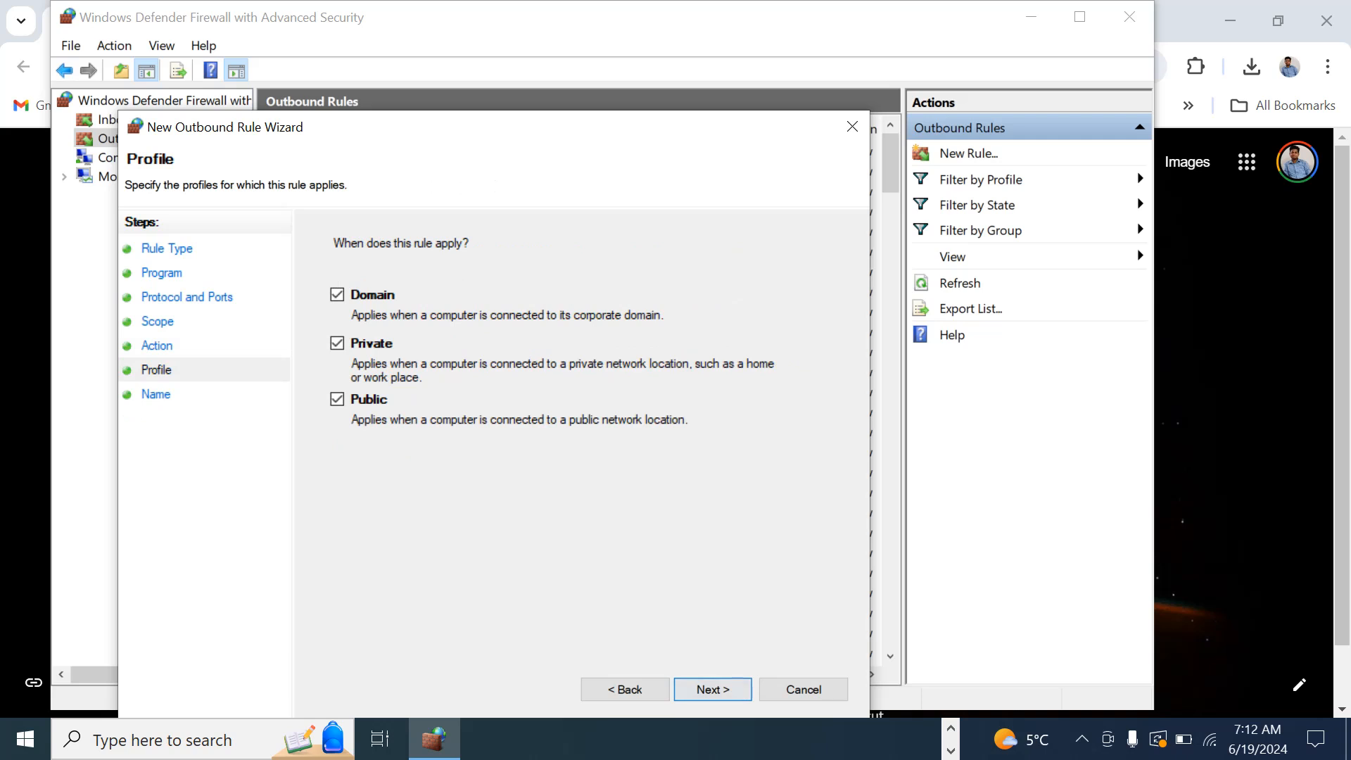
key("Return")
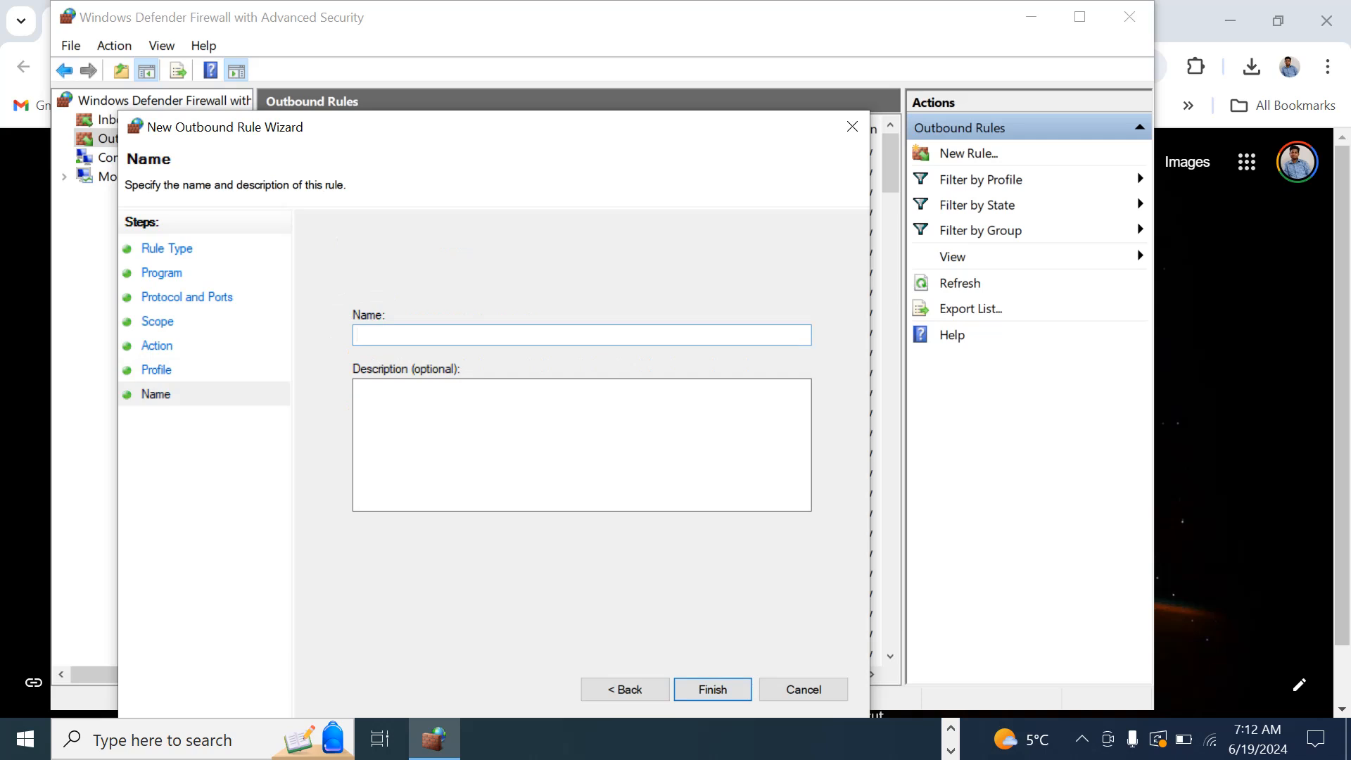
- Name the rule Chrome_ followed by the author's first name, finish creating it, and close the Control Panel firewall window
type("Chrome_shamrat")
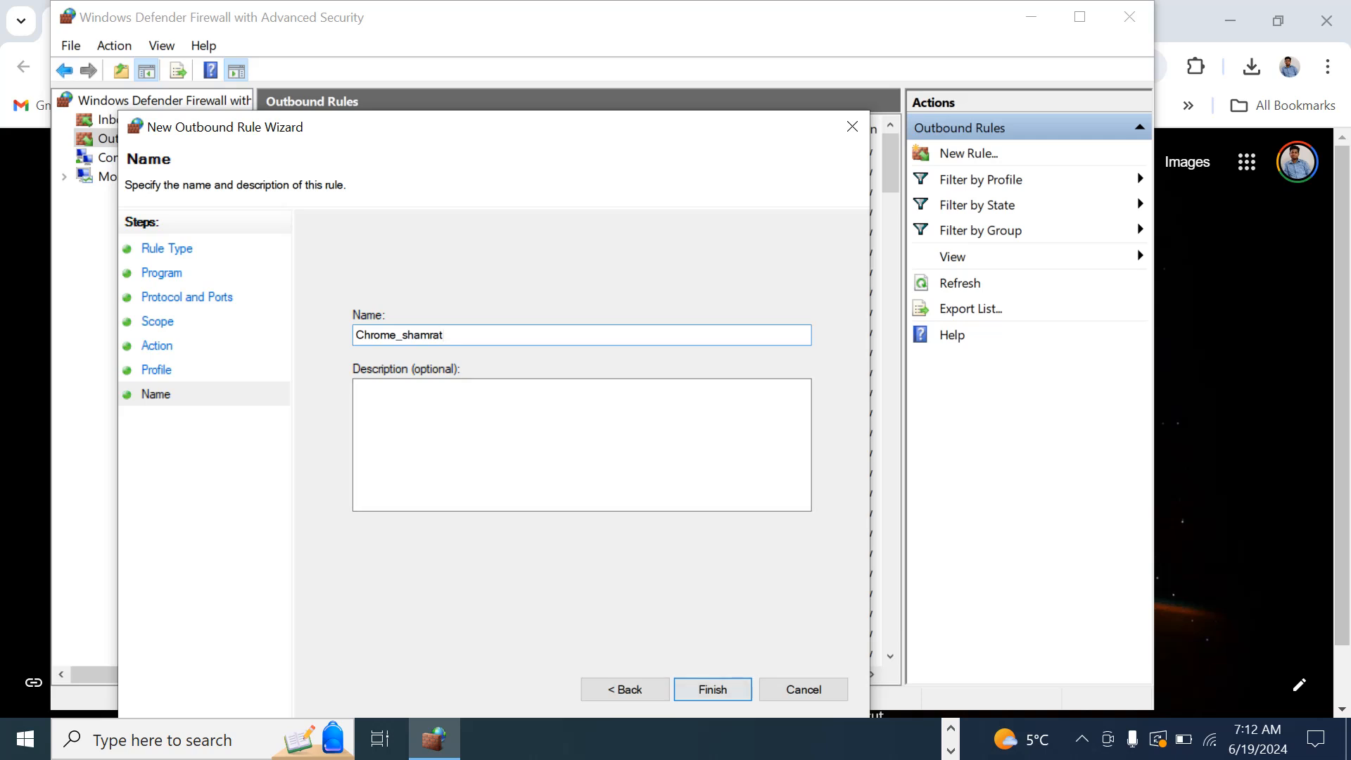
left_click(712, 690)
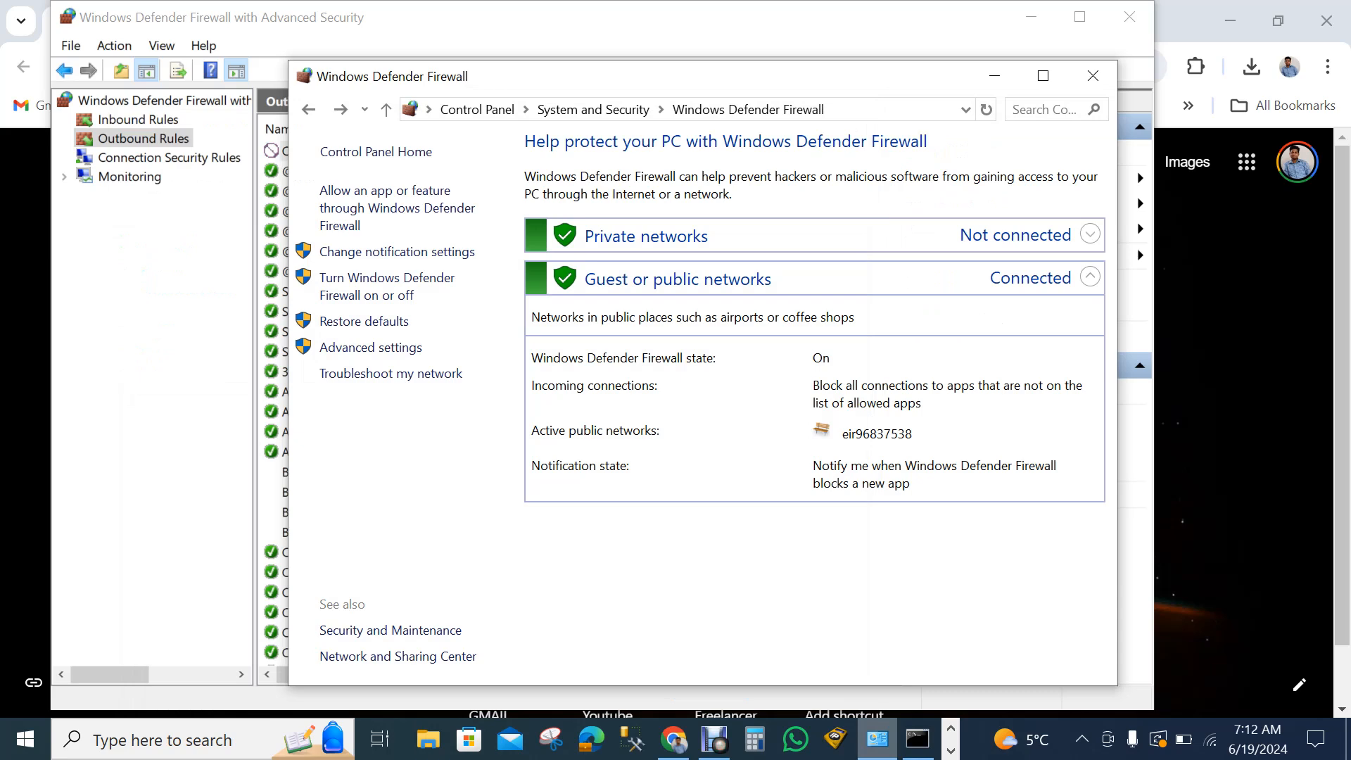
left_click(1092, 75)
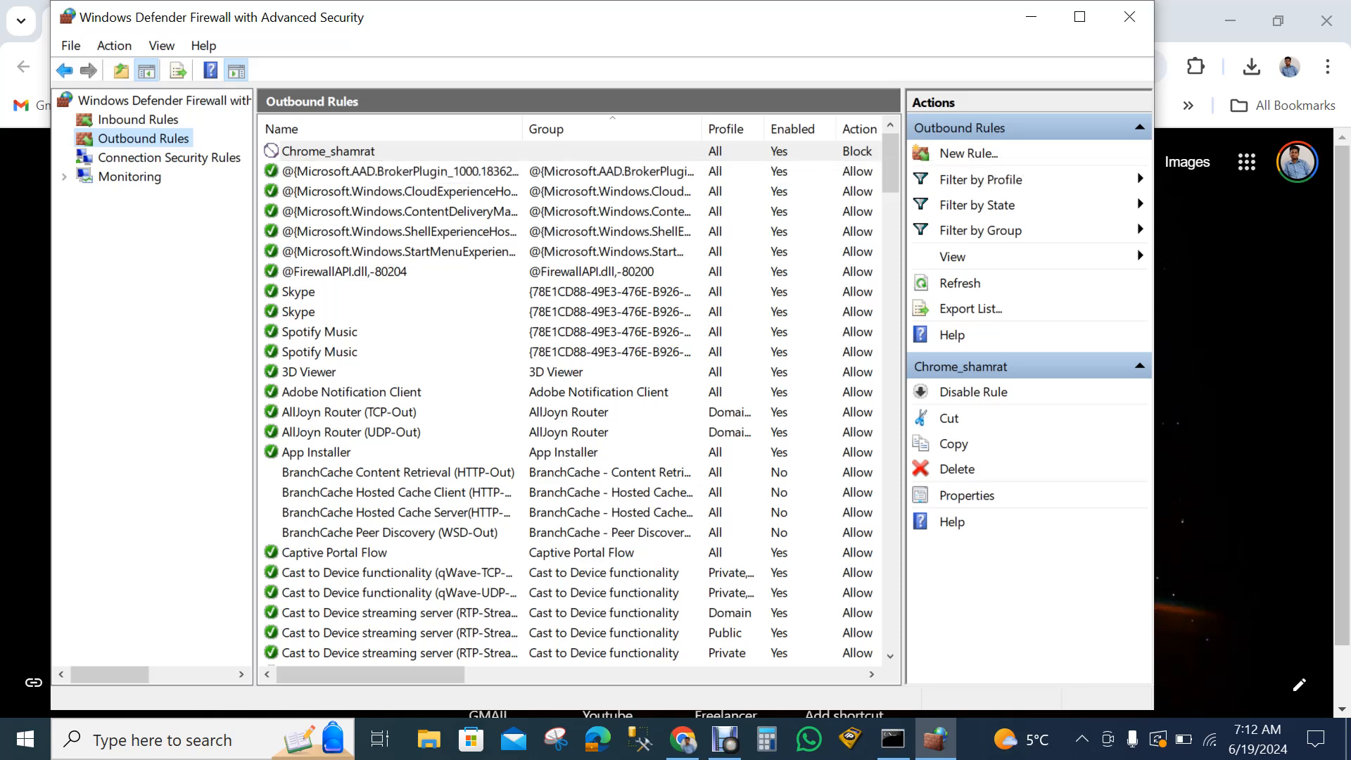
- Minimize the advanced firewall window and open youtube.com in Chrome to test the blocking rule
left_click(1030, 15)
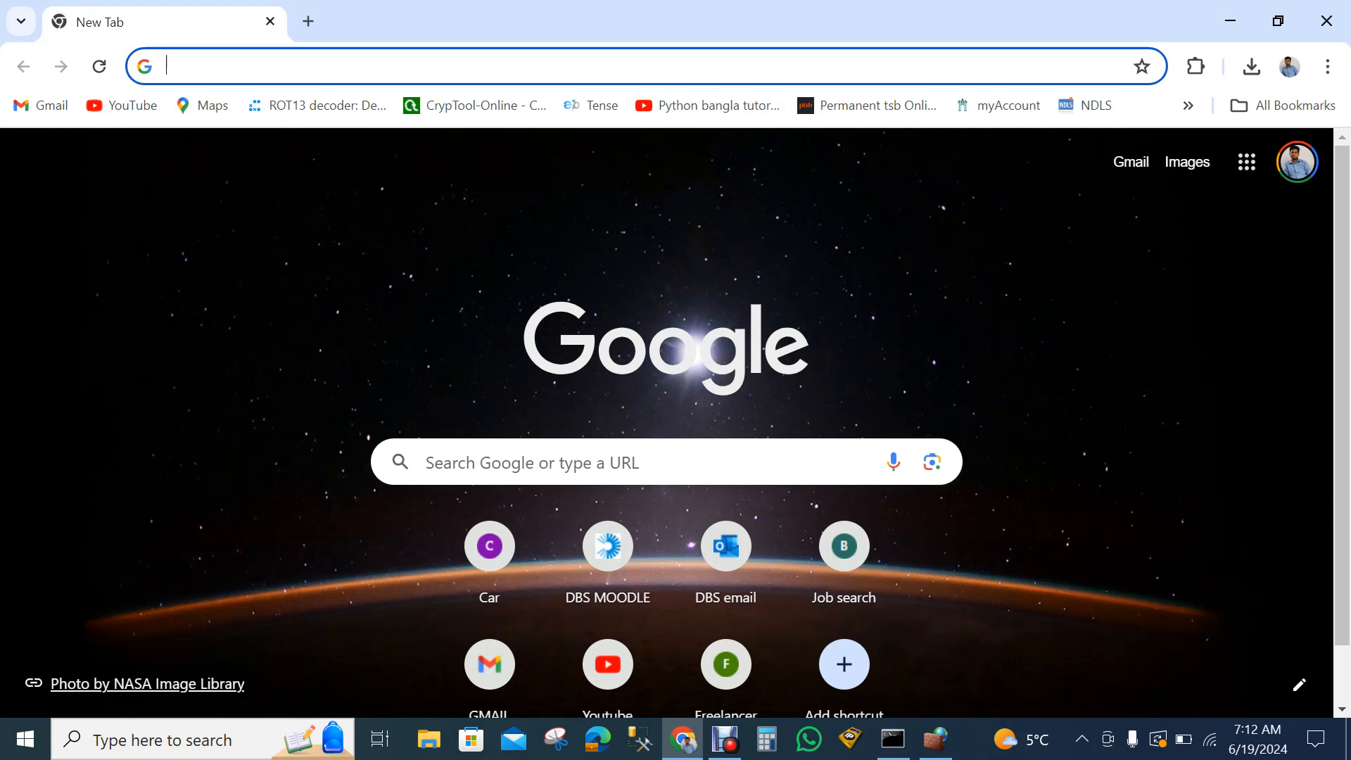
type("y")
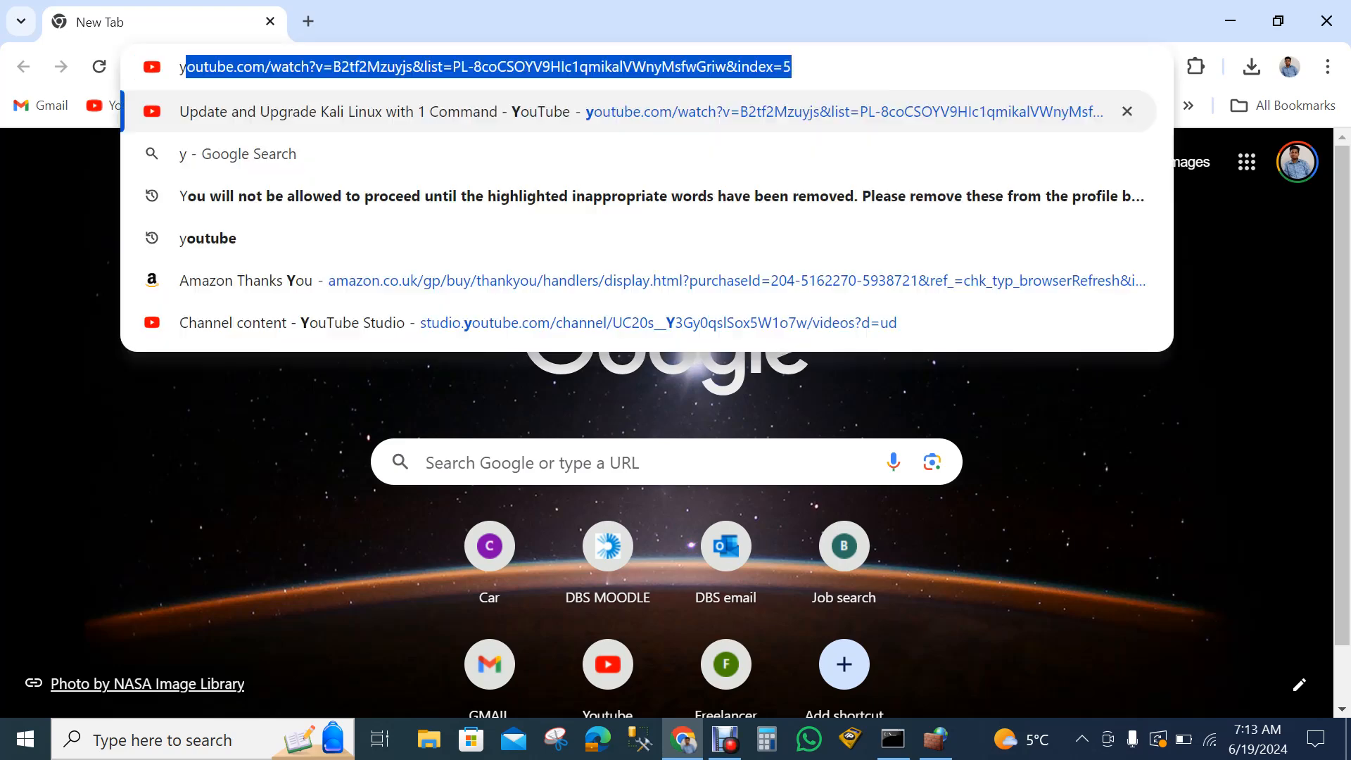
type("outu")
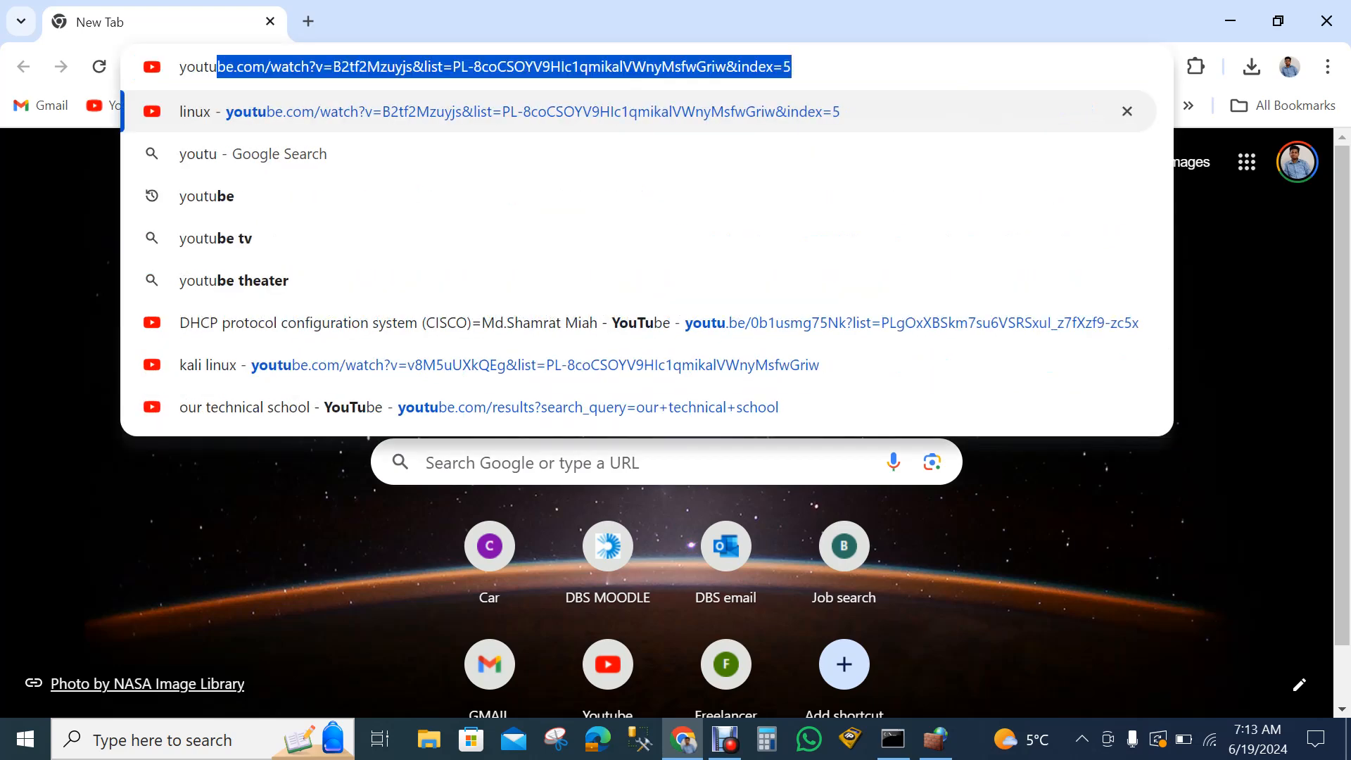
type("be.com")
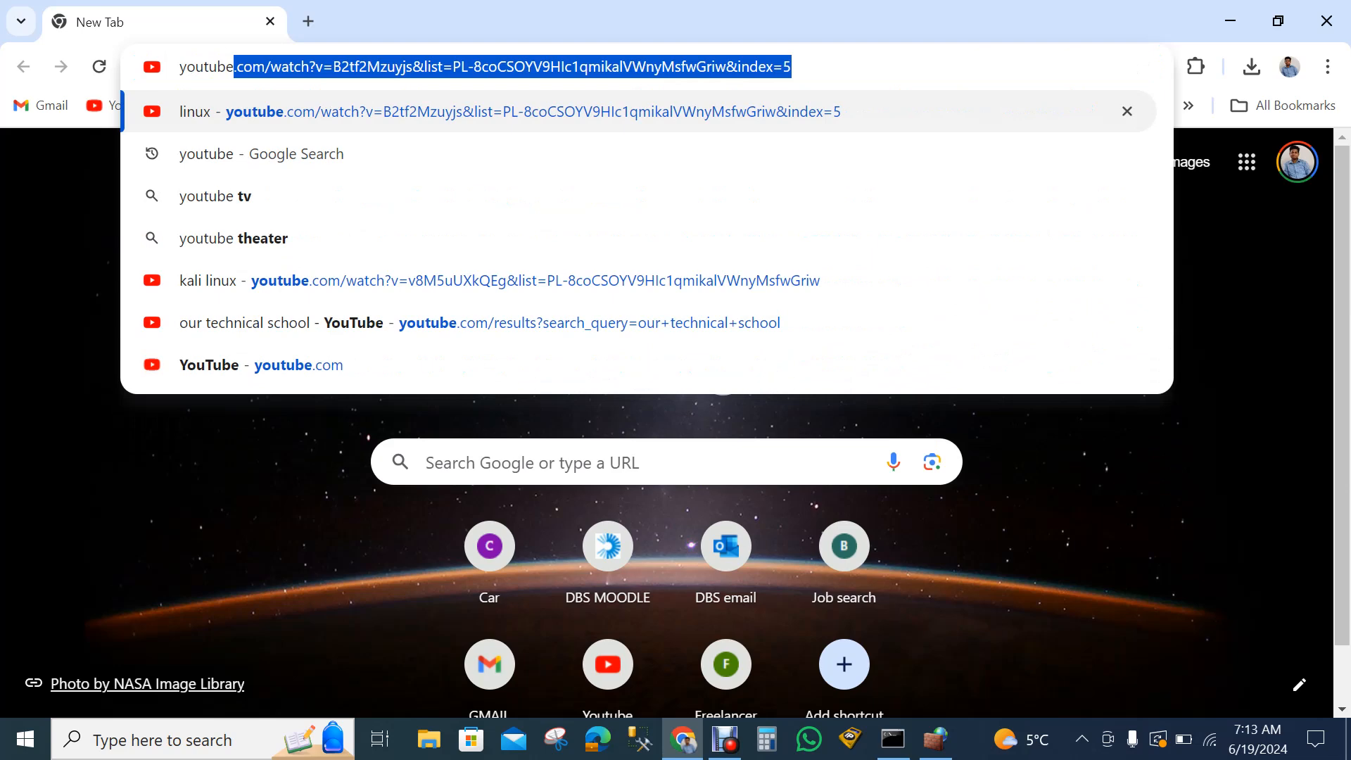
key("Delete")
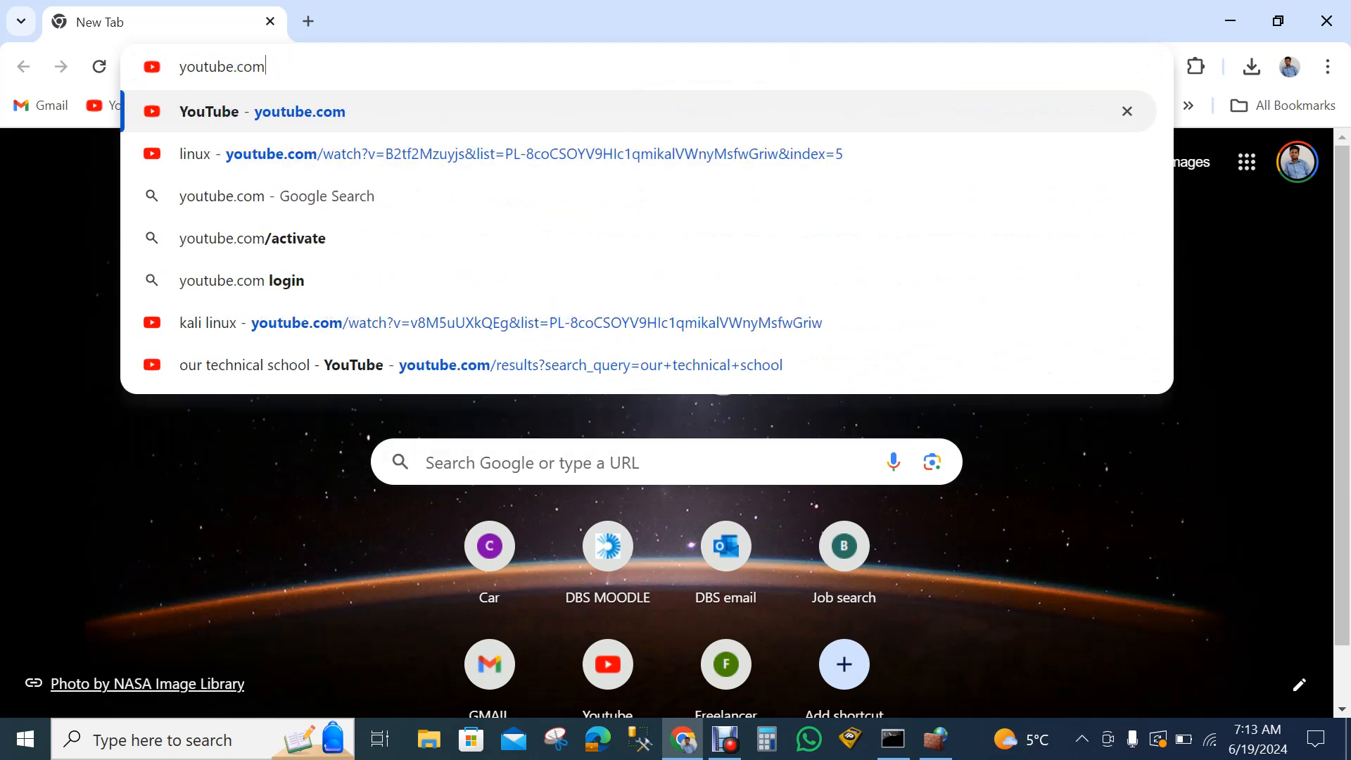
key("Return")
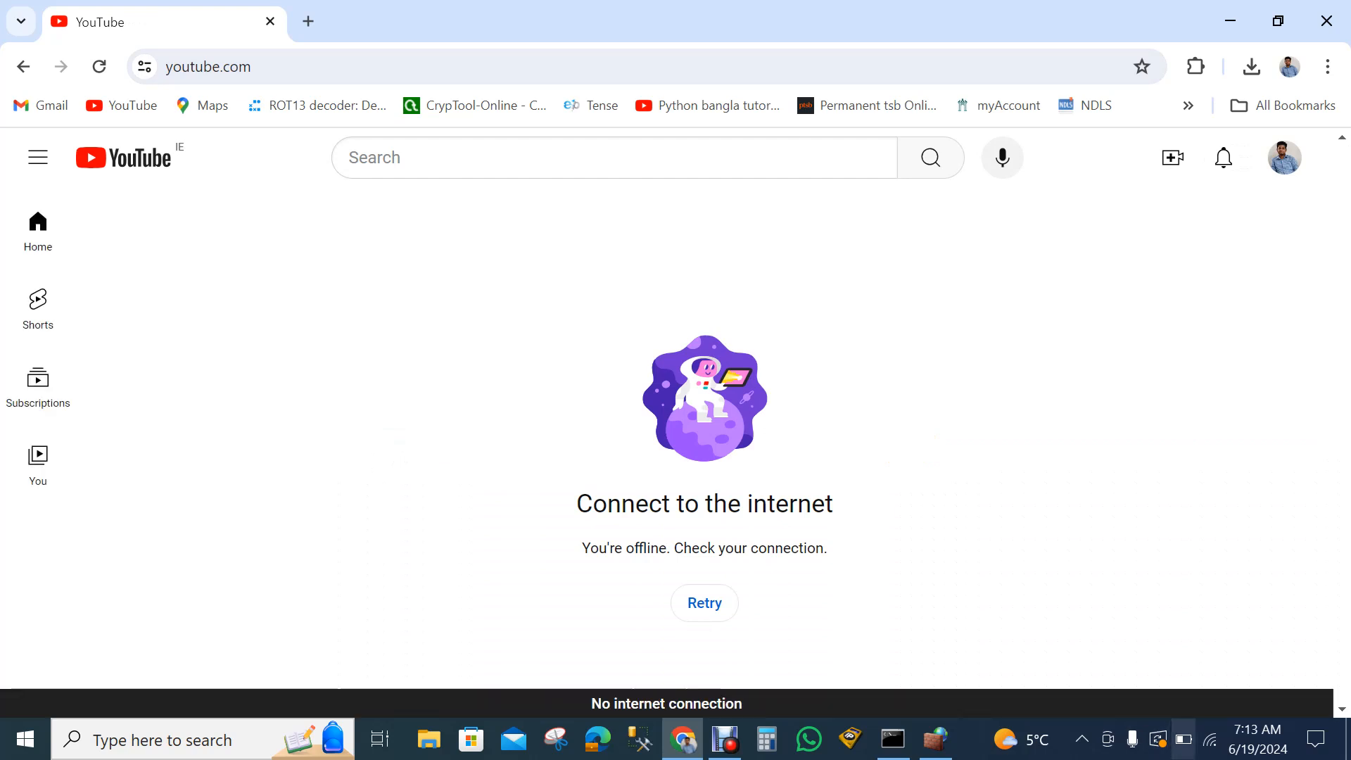
mouse_move(1208, 739)
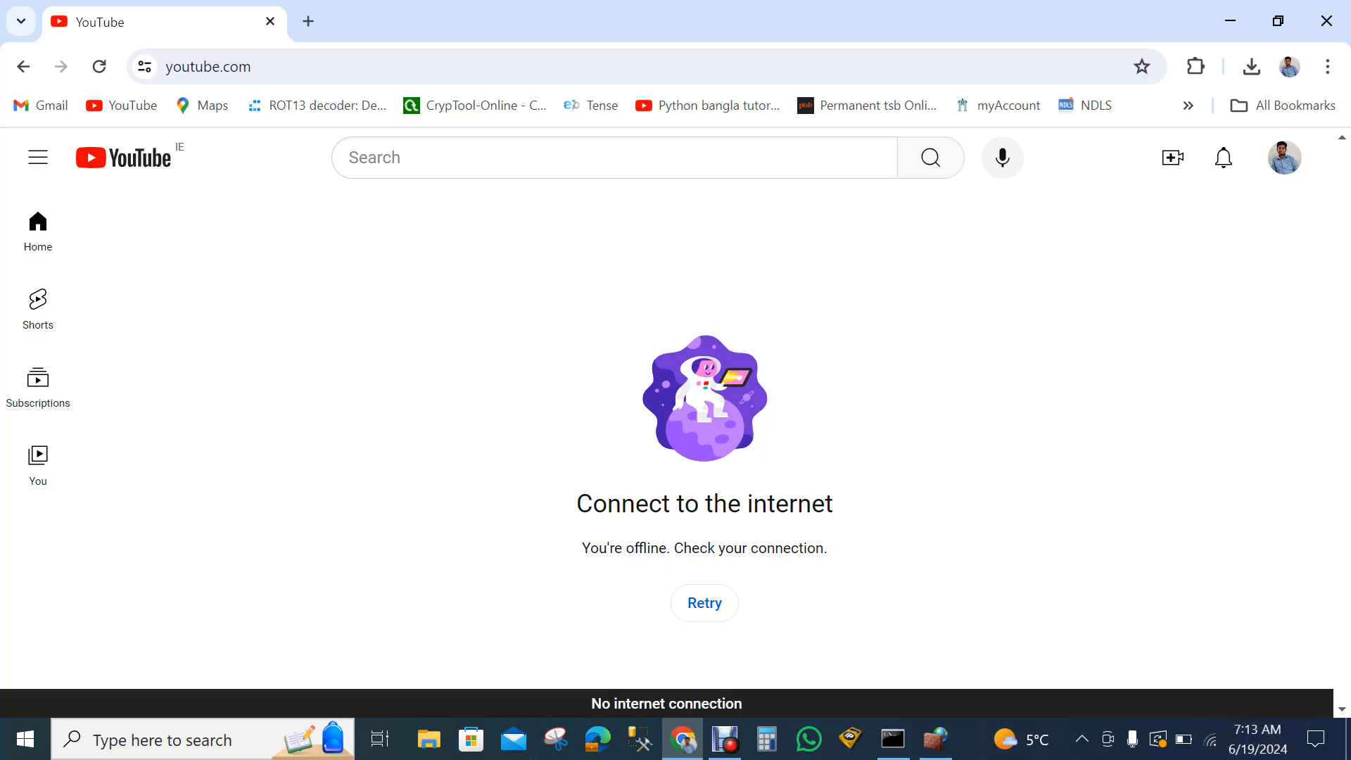
- Test access to facebook.com in a new browser tab and close that tab
left_click(308, 21)
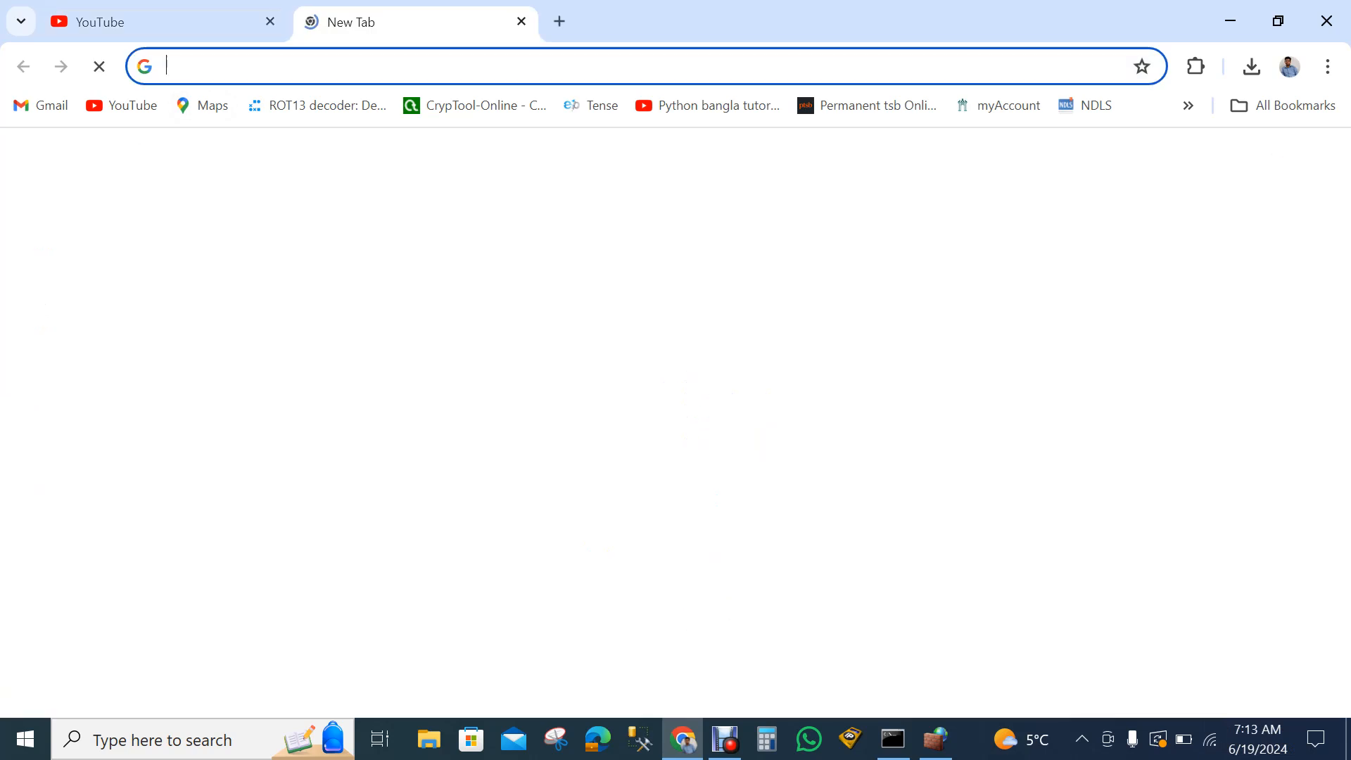
type("facebook.com")
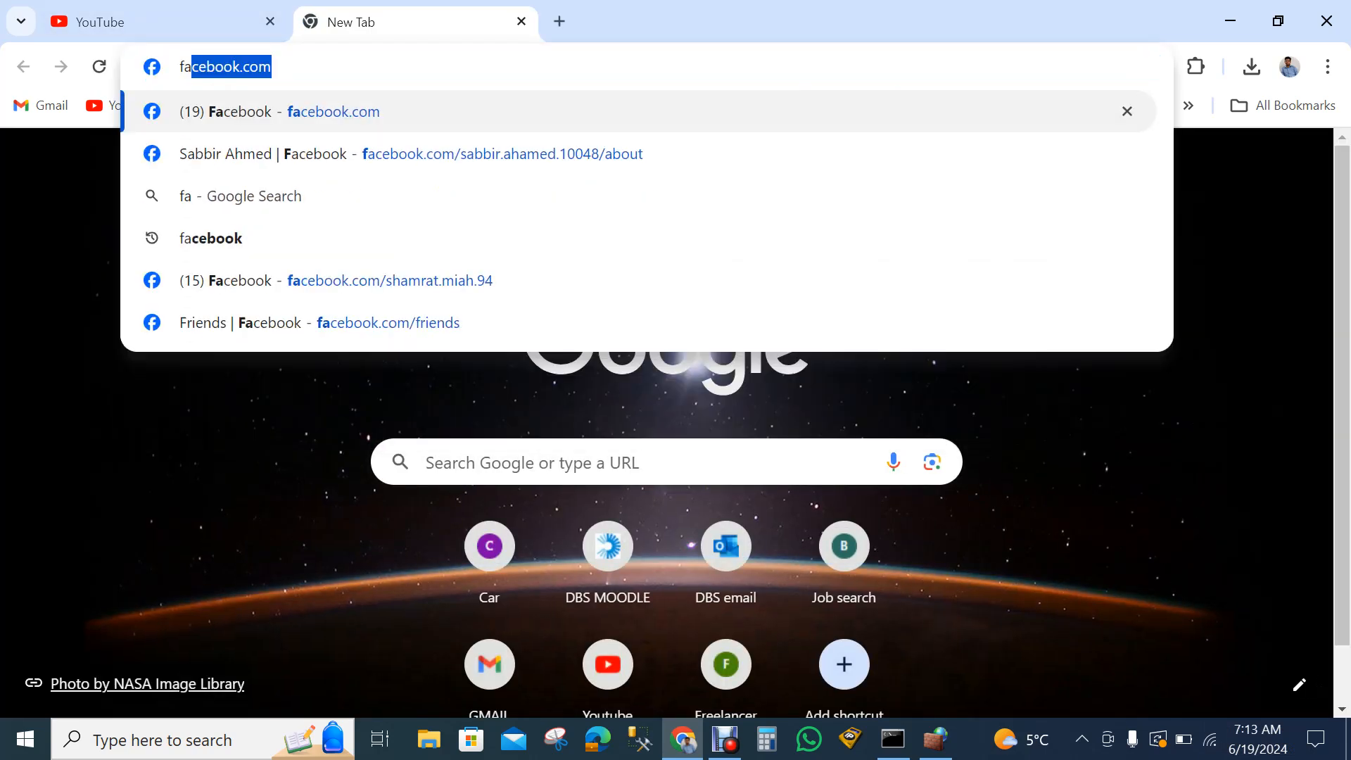
key("Return")
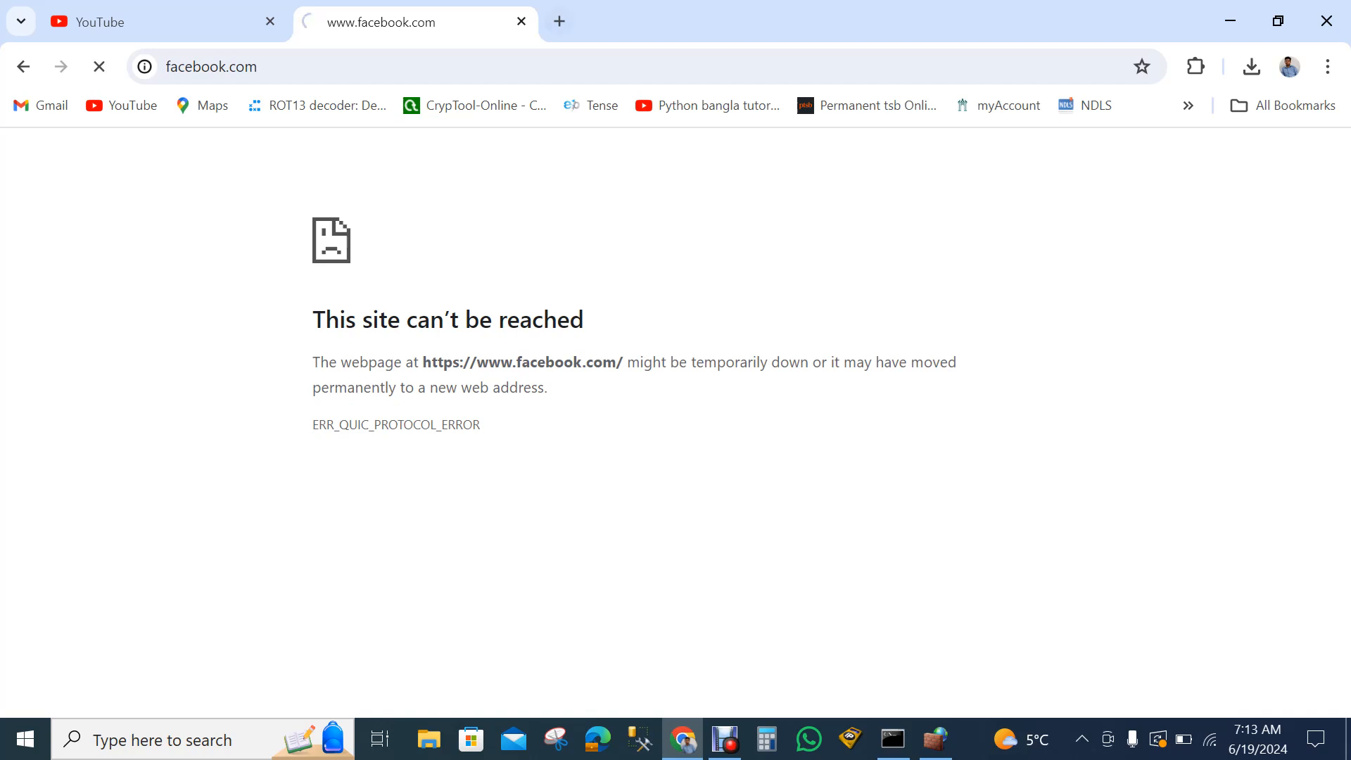
left_click(522, 22)
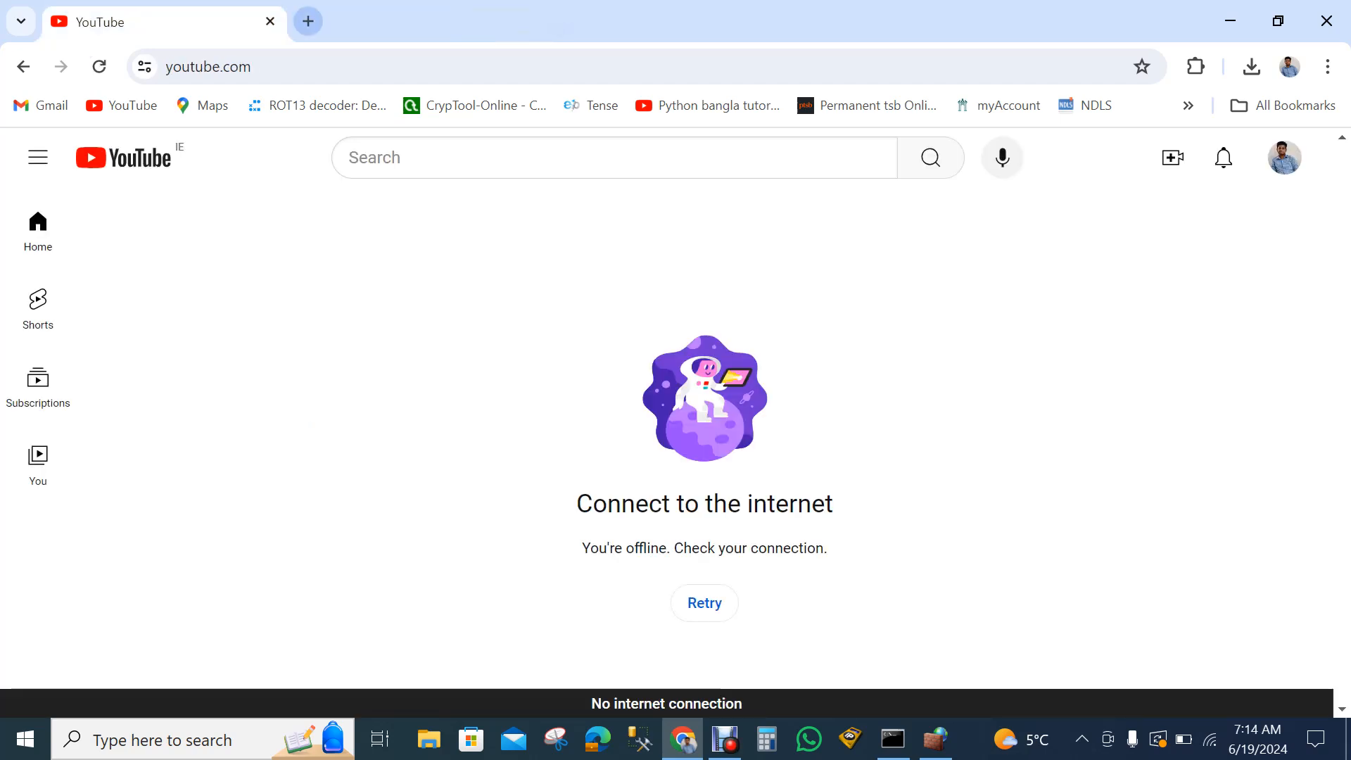
- Open google.com in a new browser tab to test whether it can be reached
left_click(308, 21)
left_click(310, 66)
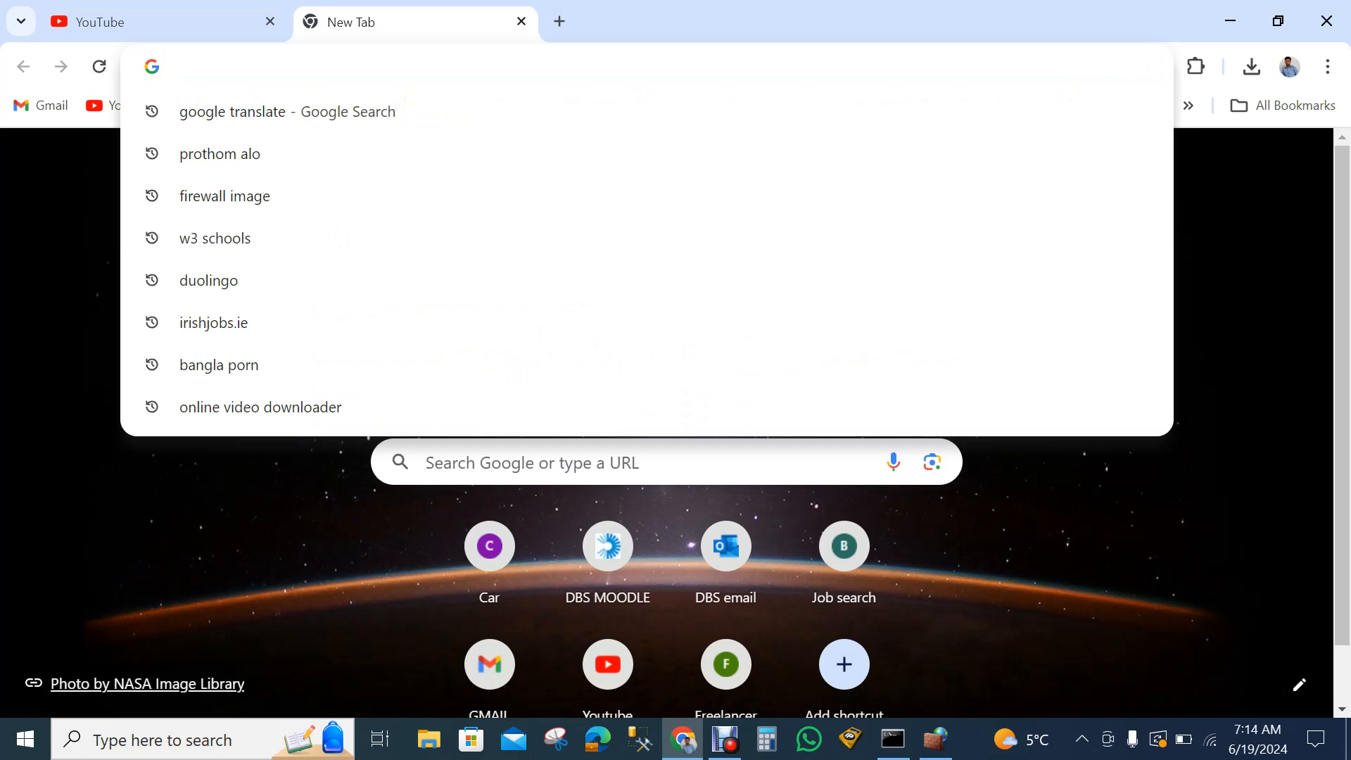
type("google")
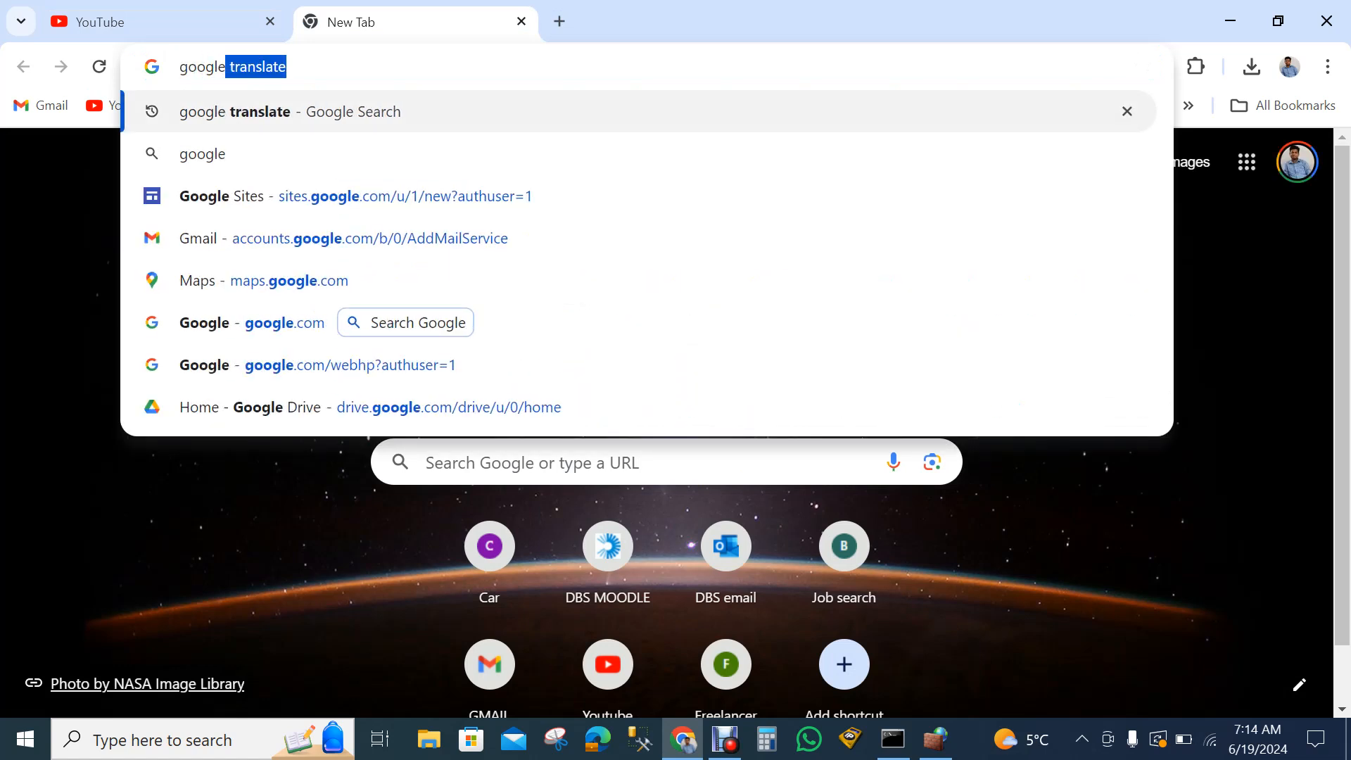
key("BackSpace")
type(".com")
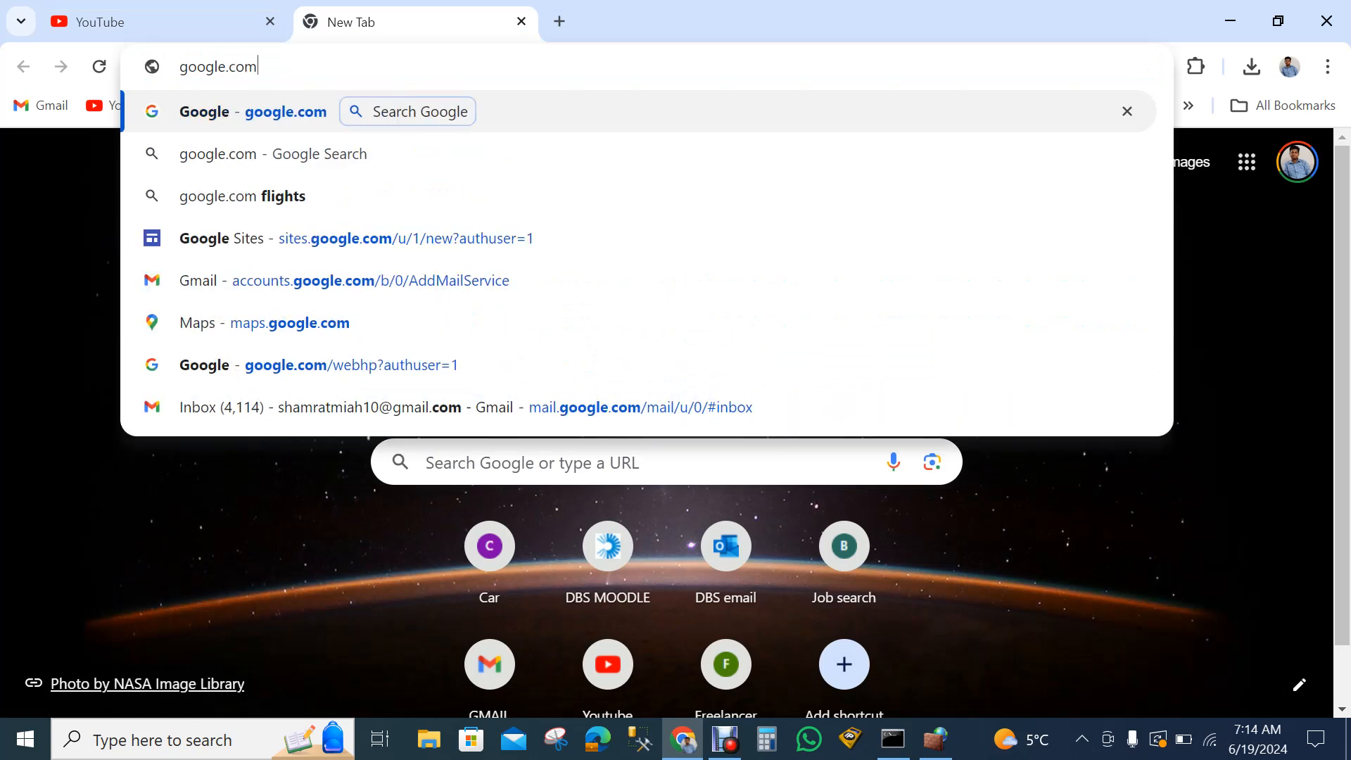
key("Return")
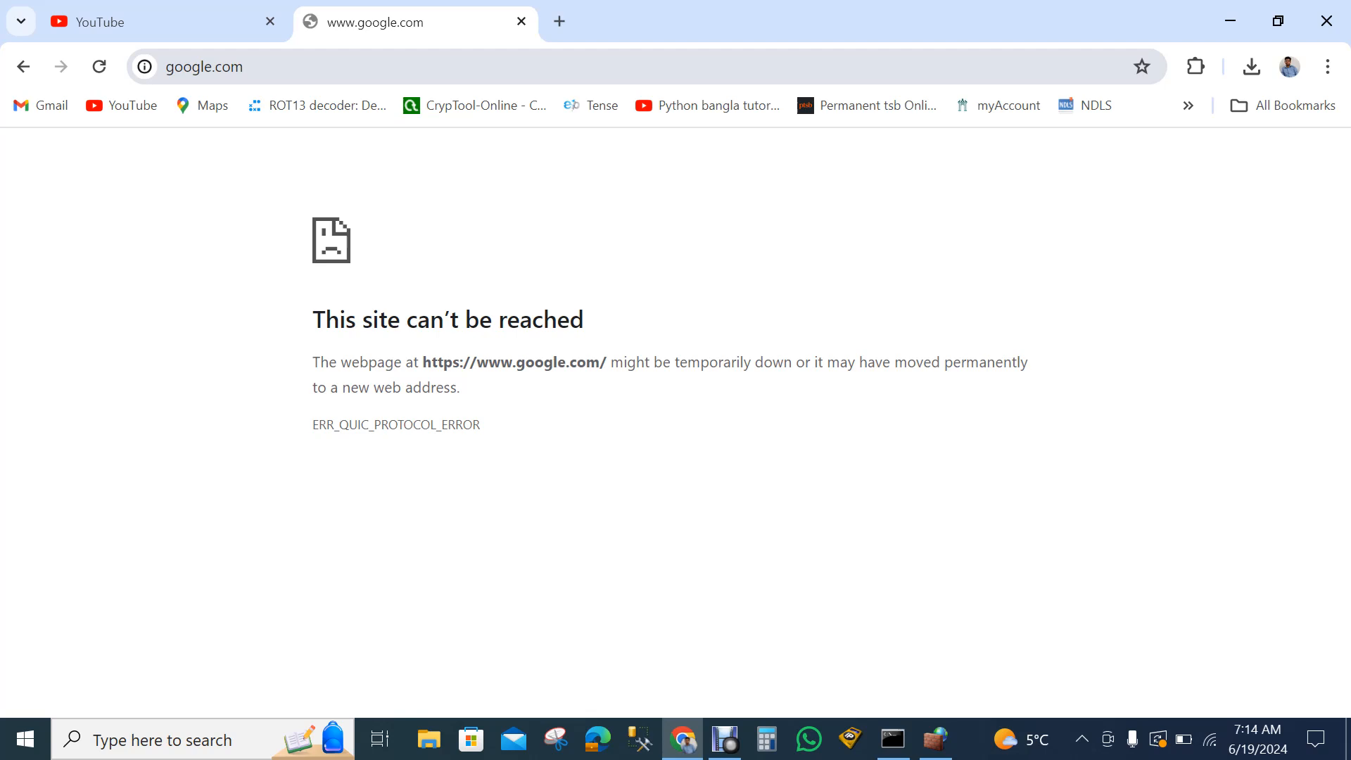
- Run a Google search for "our technical school" in the open google.com tab to test the block, and check the YouTube tab
key("ctrl+l")
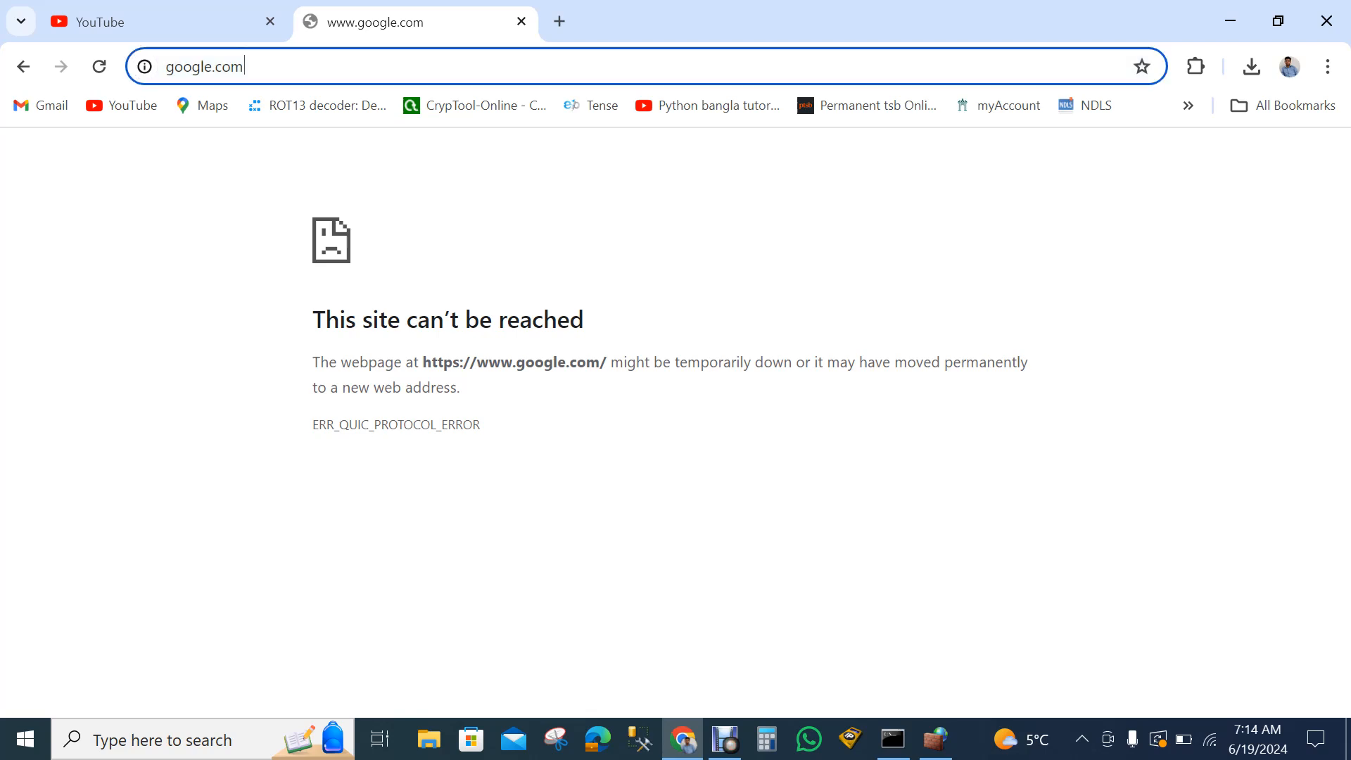
key("BackSpace")
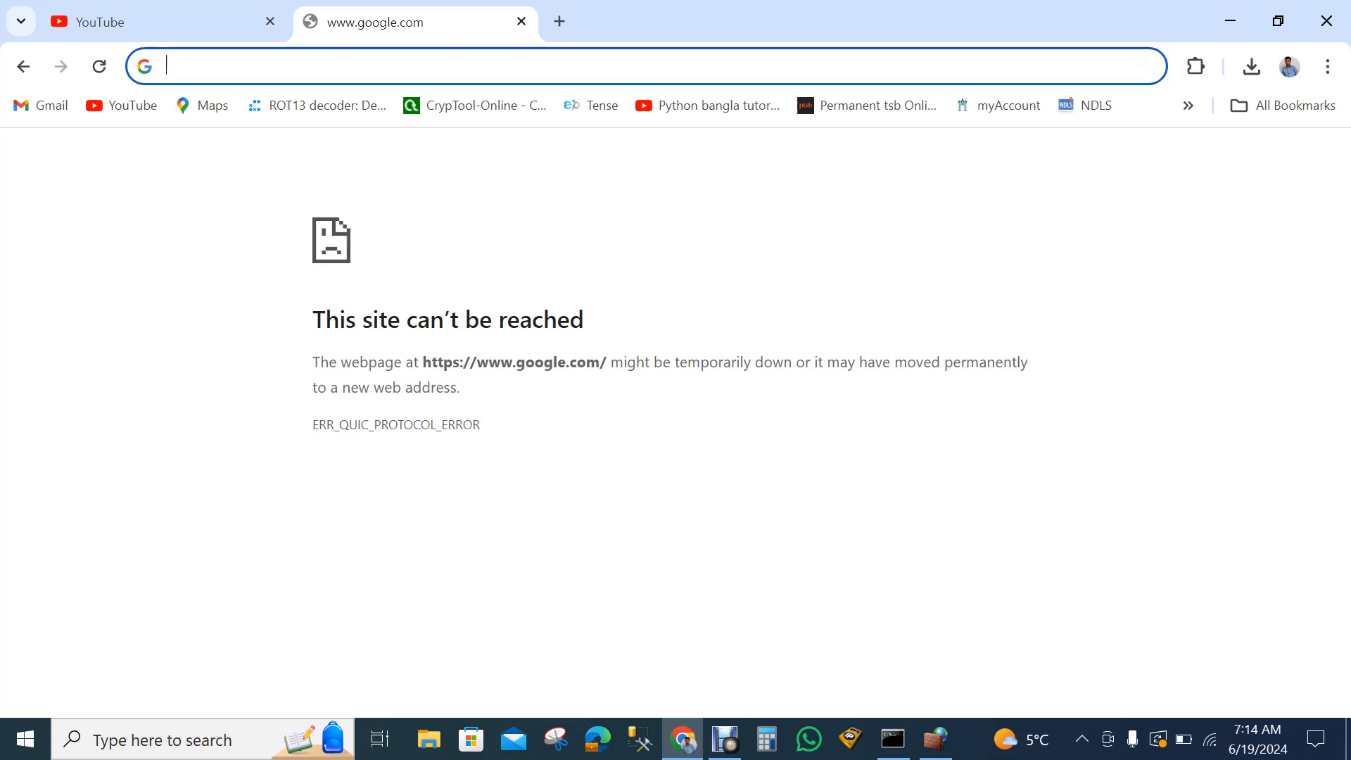
type("y")
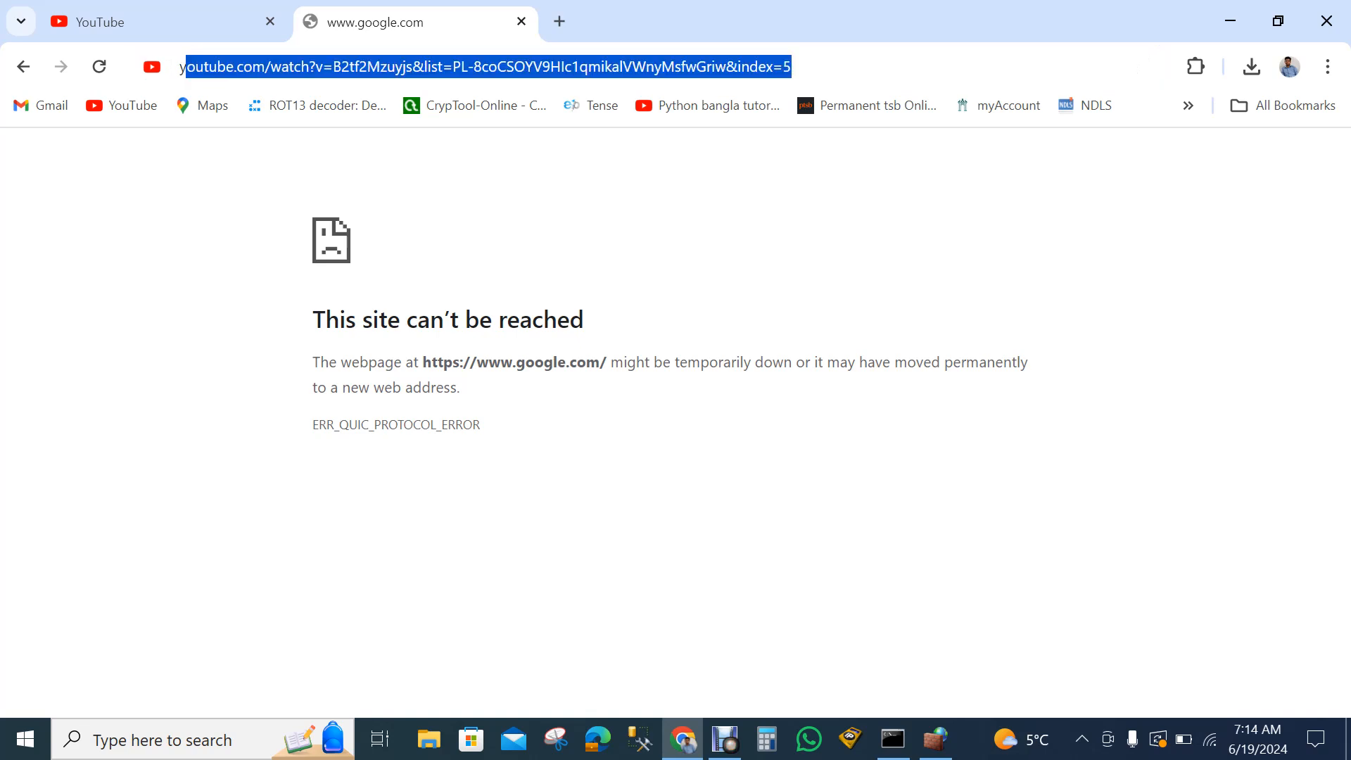
type("ou")
key("BackSpace")
key("BackSpace")
key("BackSpace")
key("BackSpace")
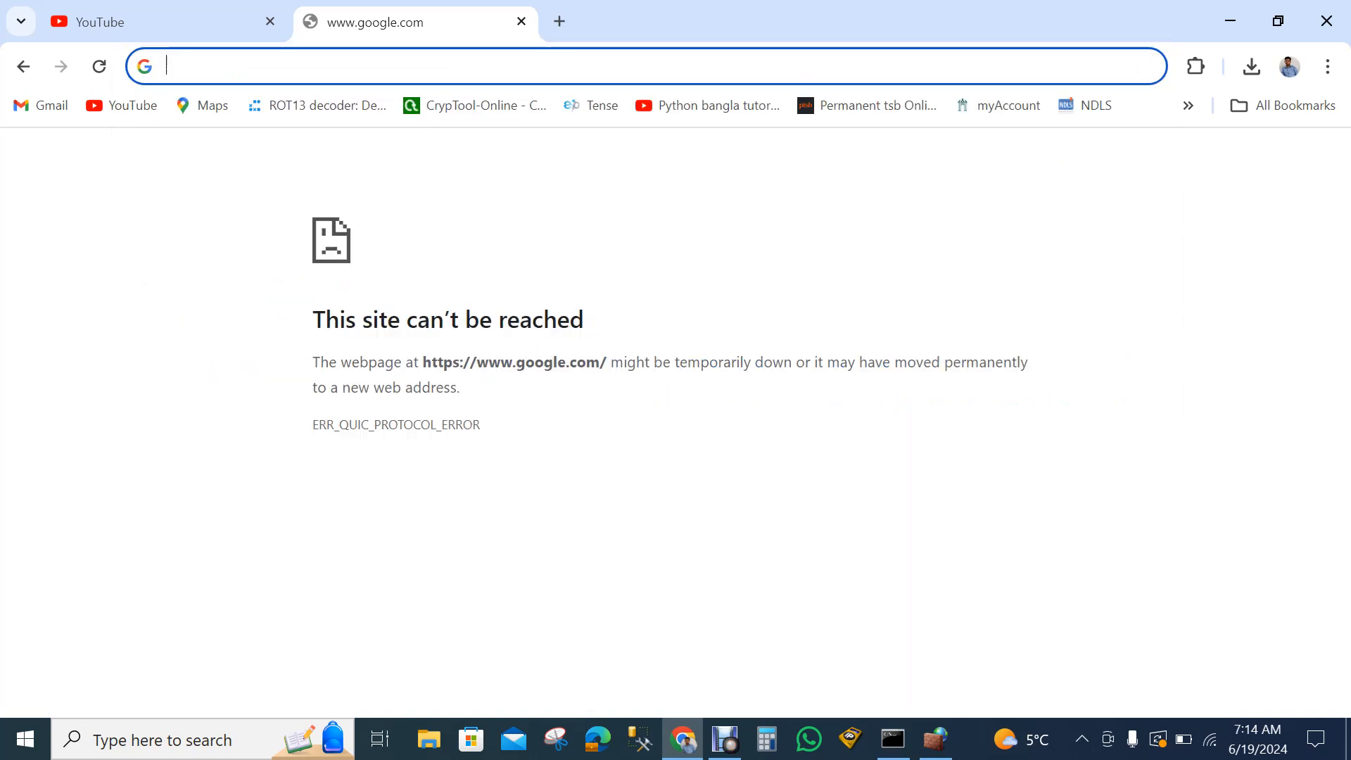
type("our technical school")
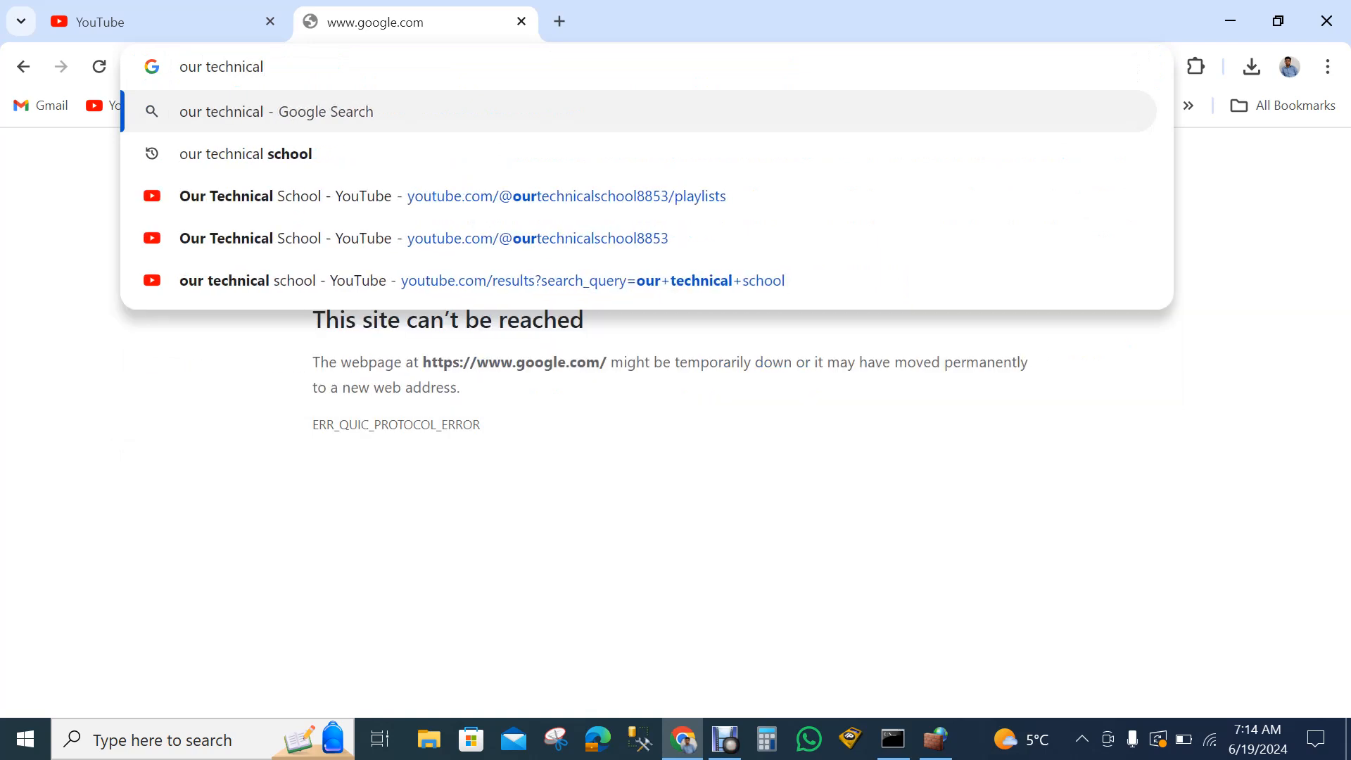
key("Down")
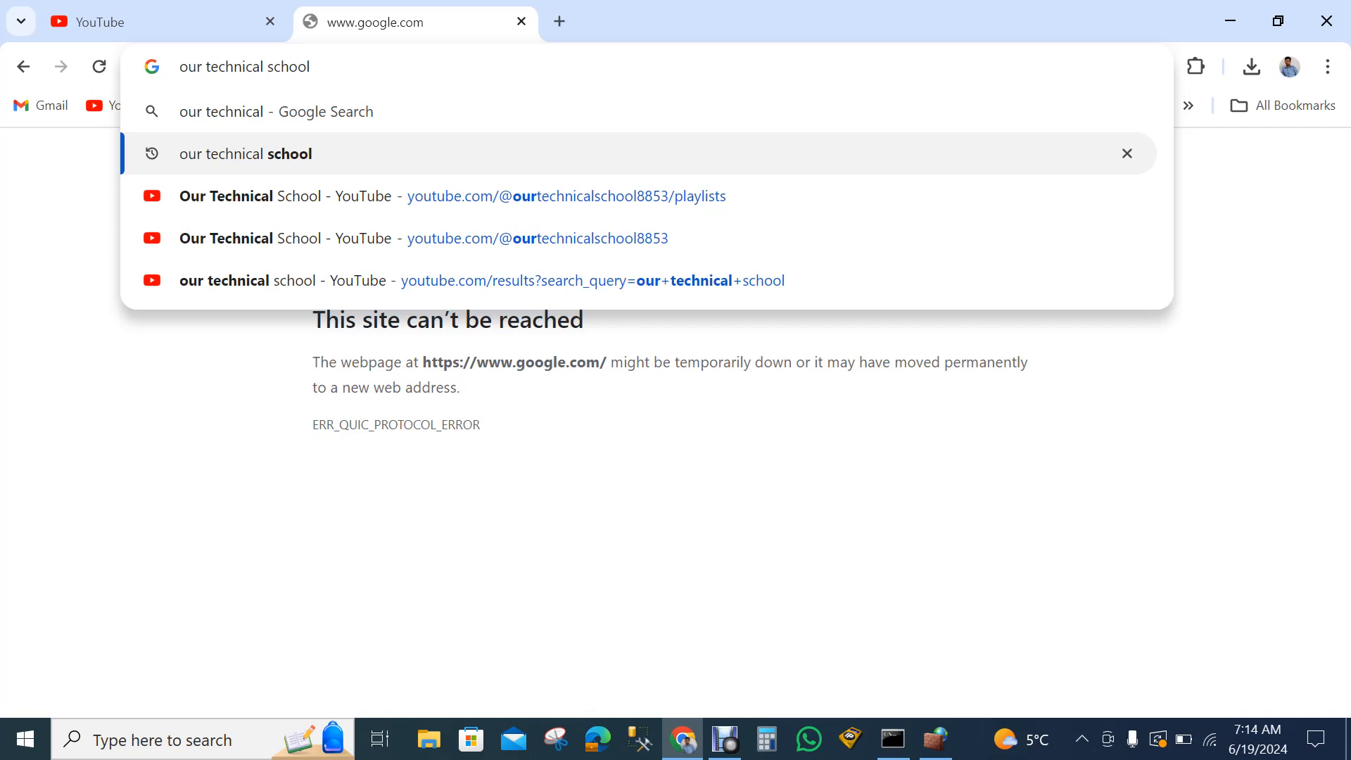
key("Return")
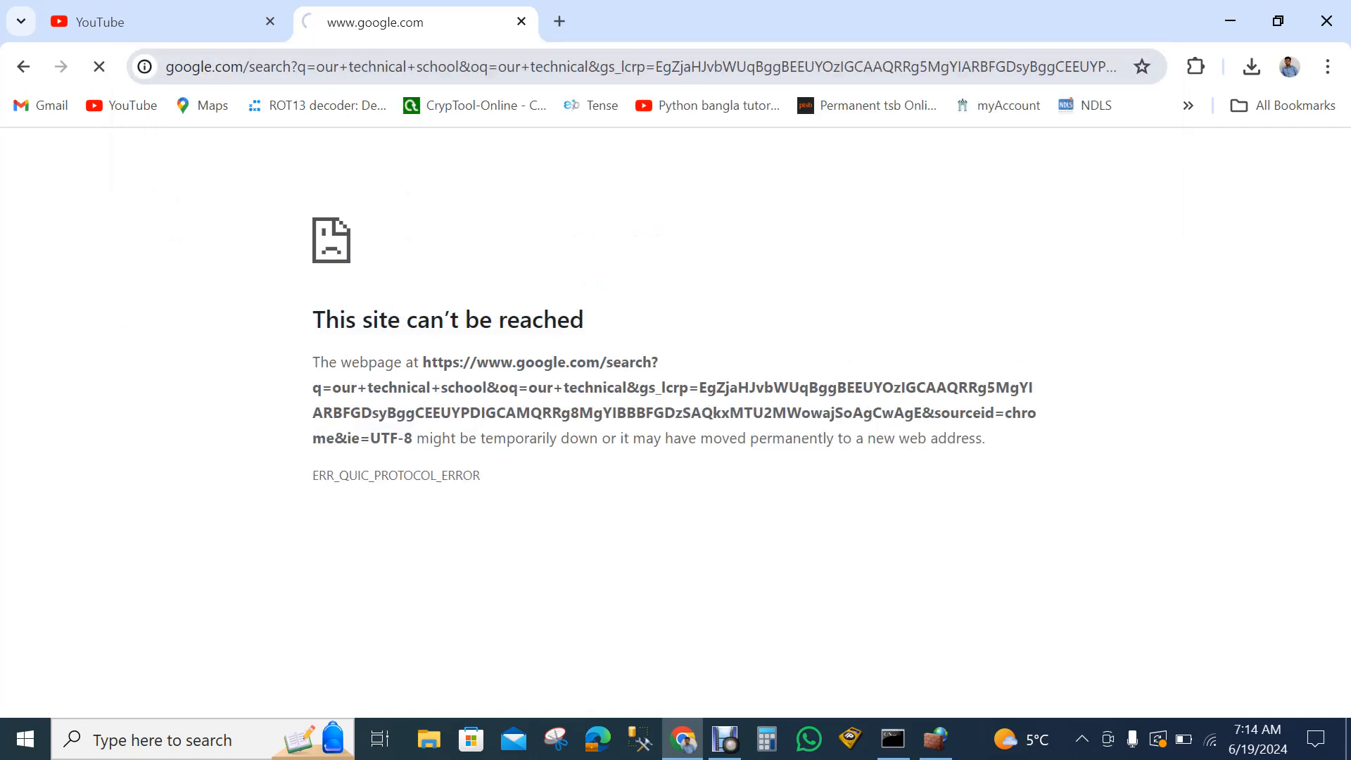
key("ctrl+shift+Tab")
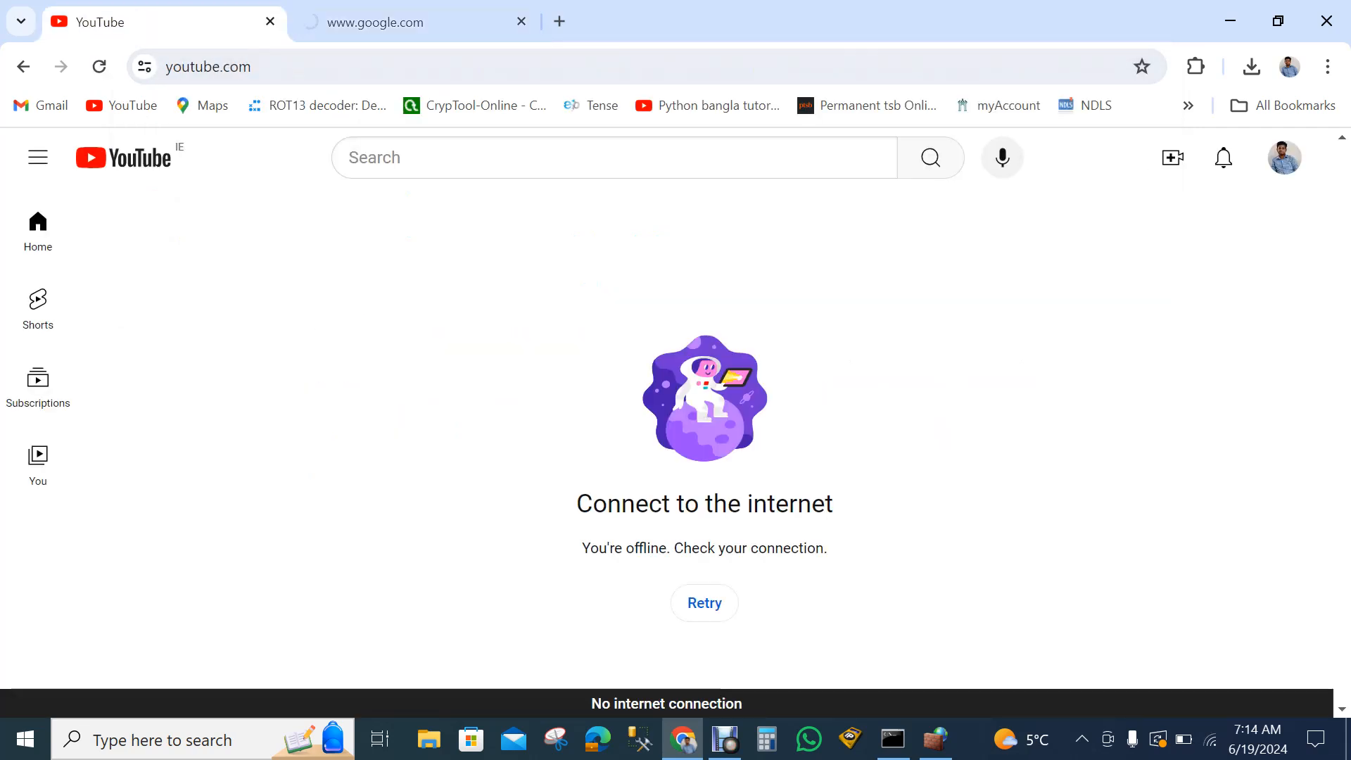
key("ctrl+Tab")
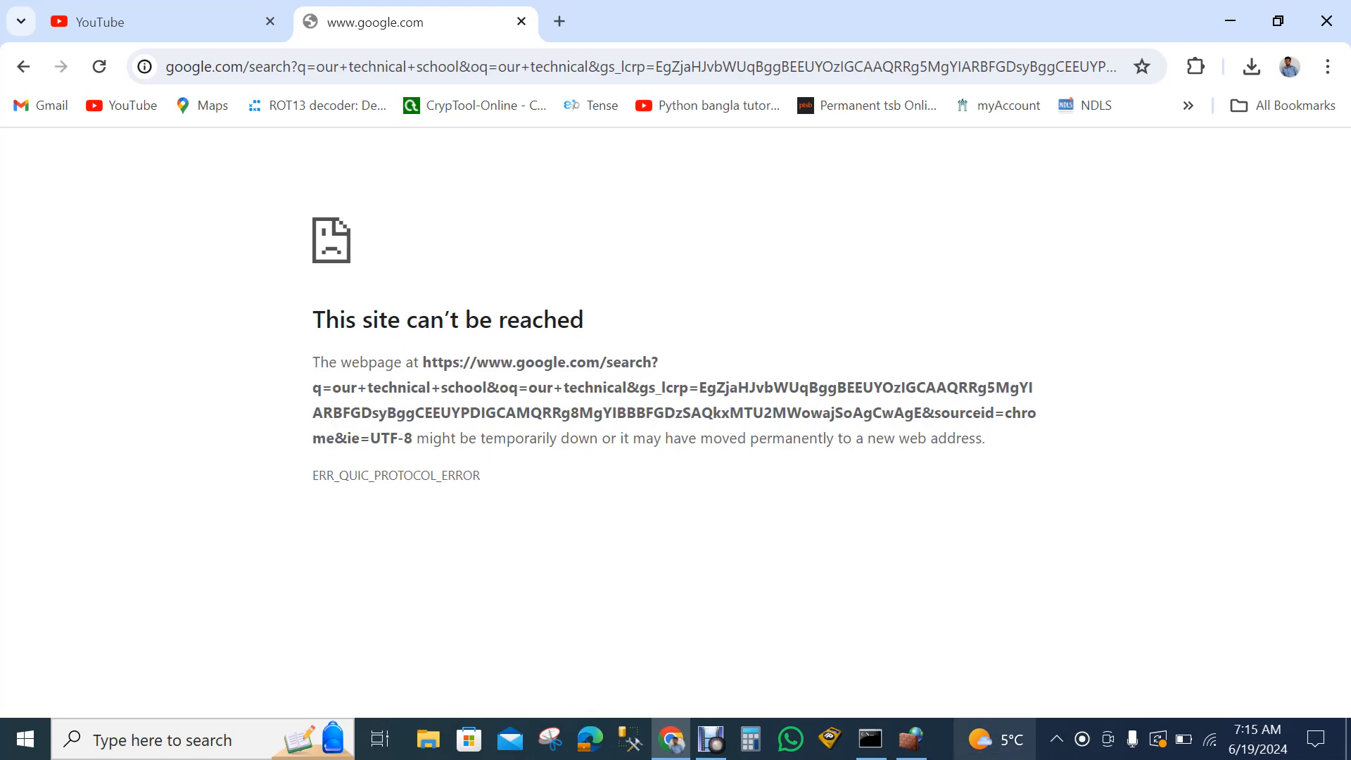
- Switch to Windows Defender Firewall with Advanced Security and disable the custom outbound rule that blocks Chrome
left_click(911, 739)
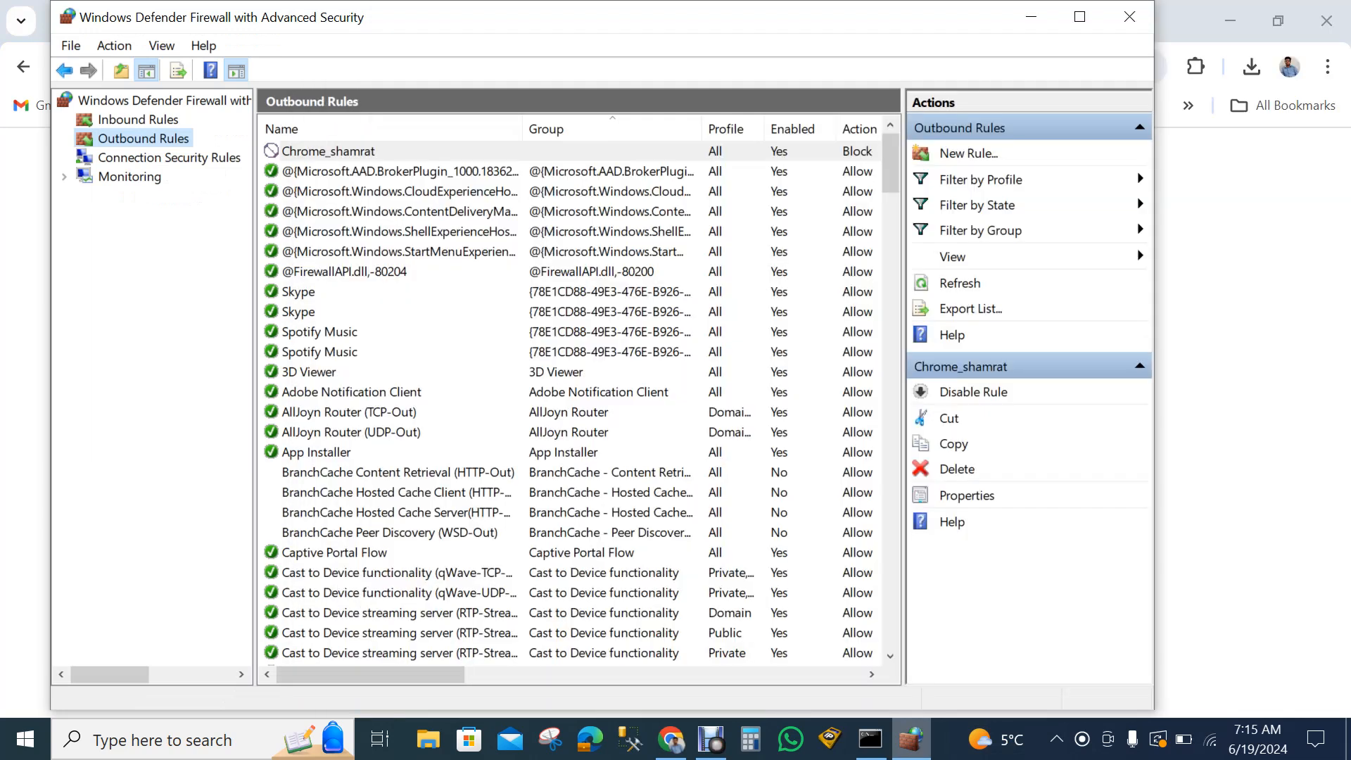
left_click(327, 151)
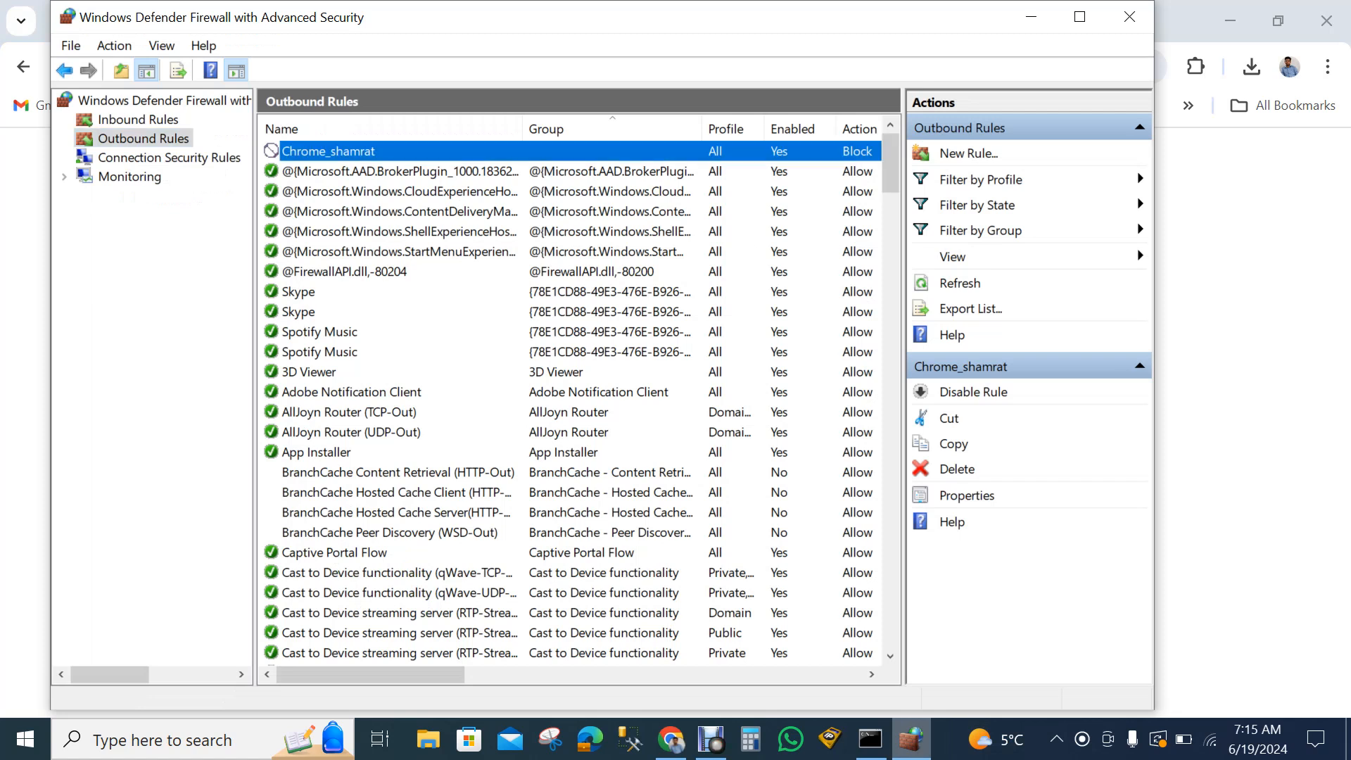
right_click(464, 144)
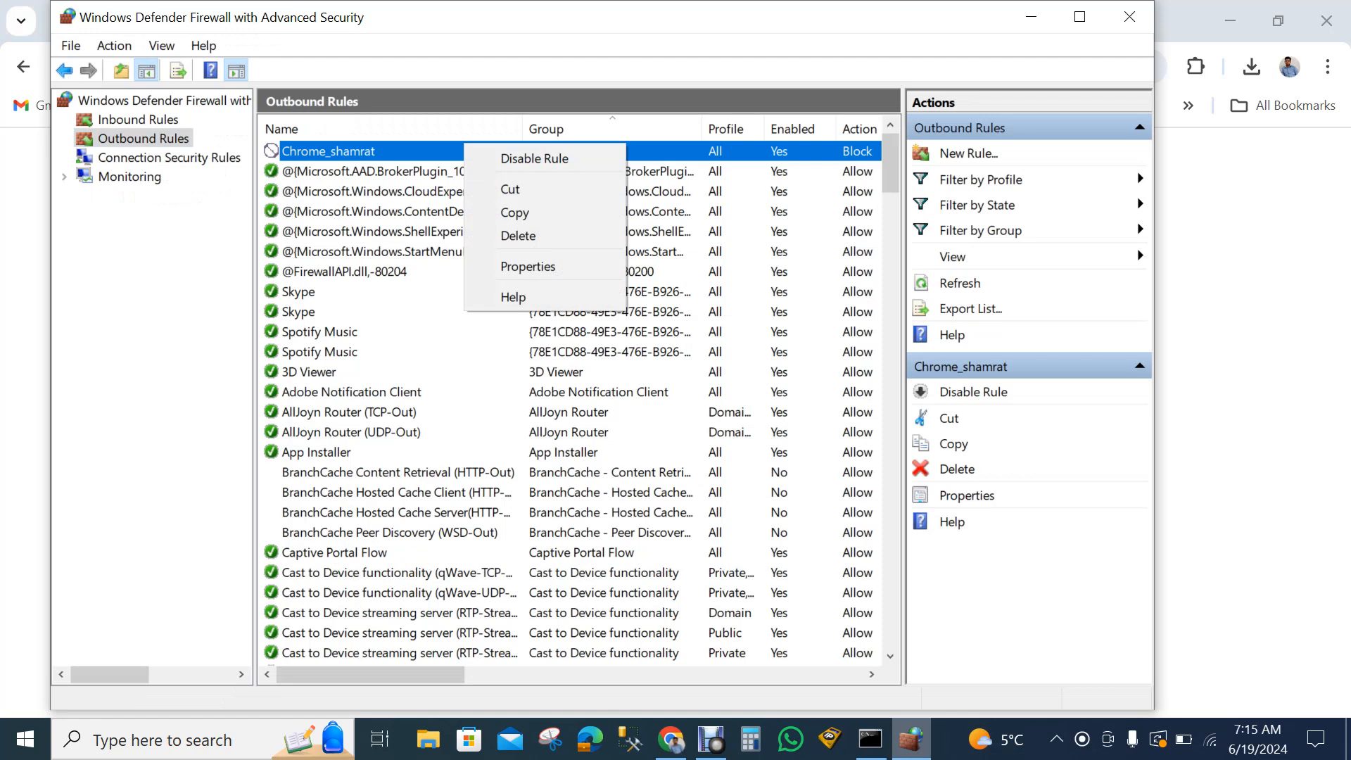
left_click(534, 157)
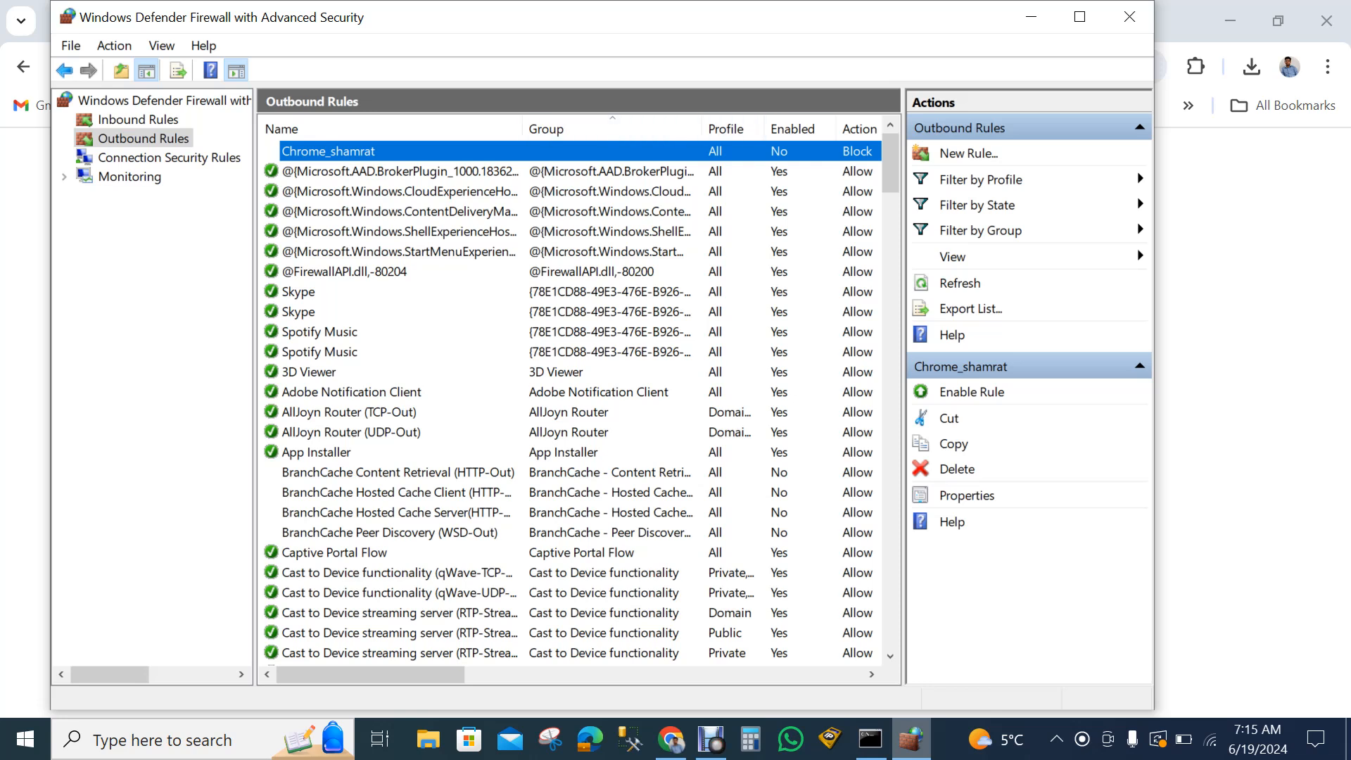
- Switch back to Chrome, search YouTube for "our technical school" and open the Our Technical School channel to test access
key("alt+Tab")
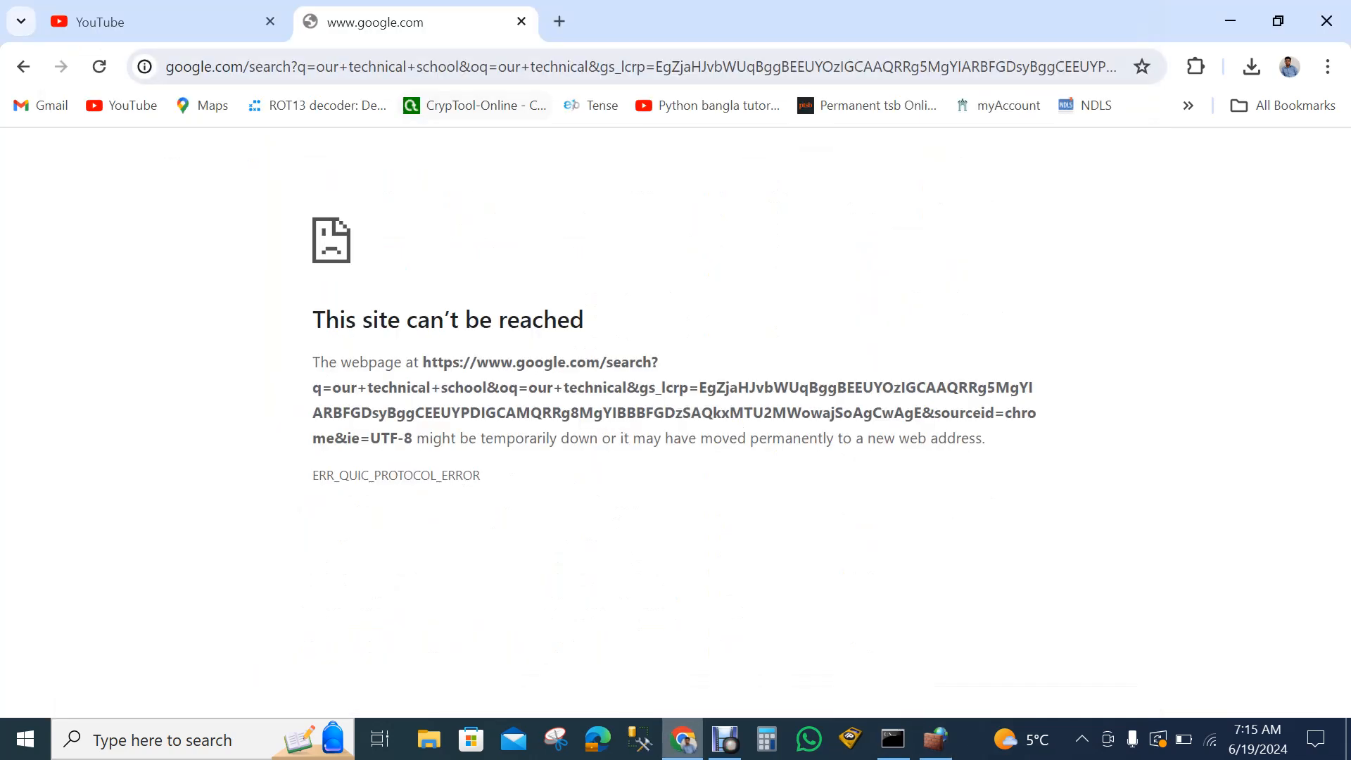
key("ctrl+l")
key("ctrl+shift+Tab")
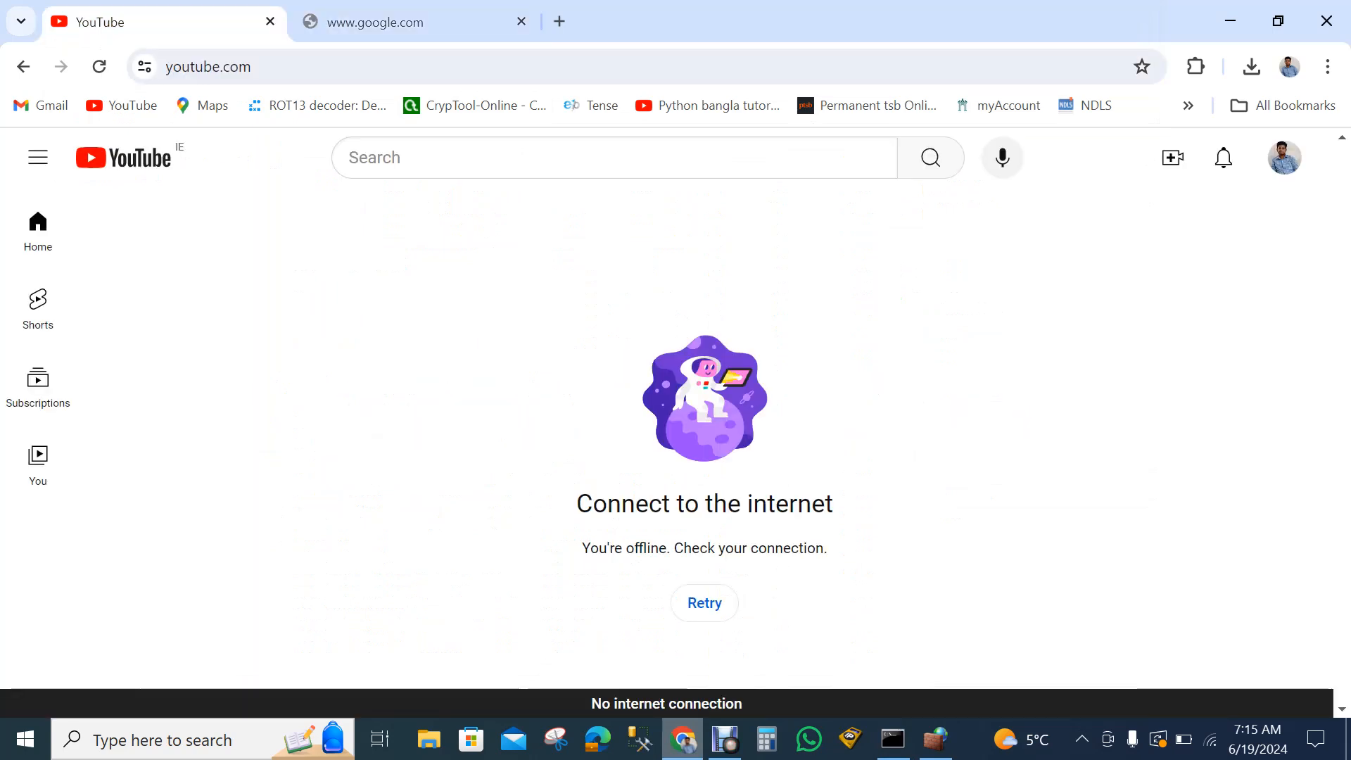
key("slash")
type("our")
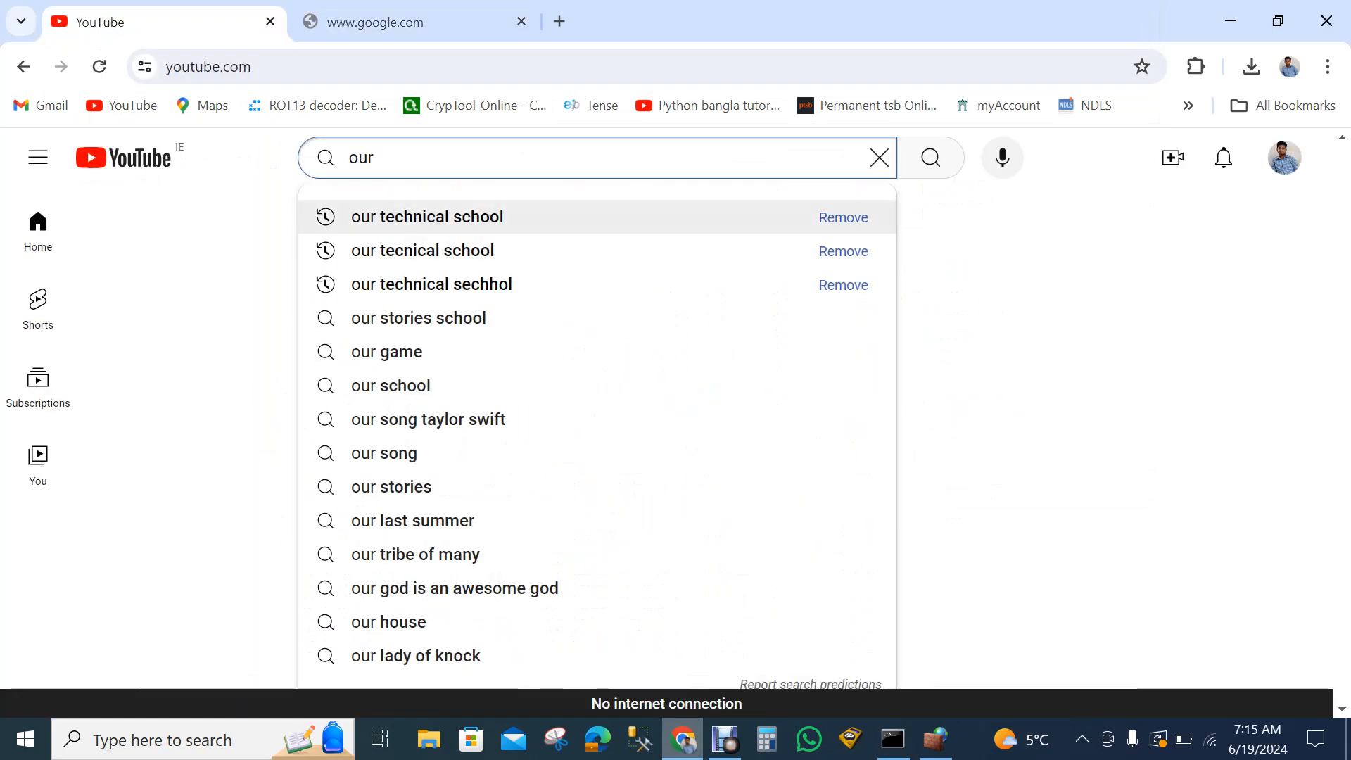
left_click(441, 217)
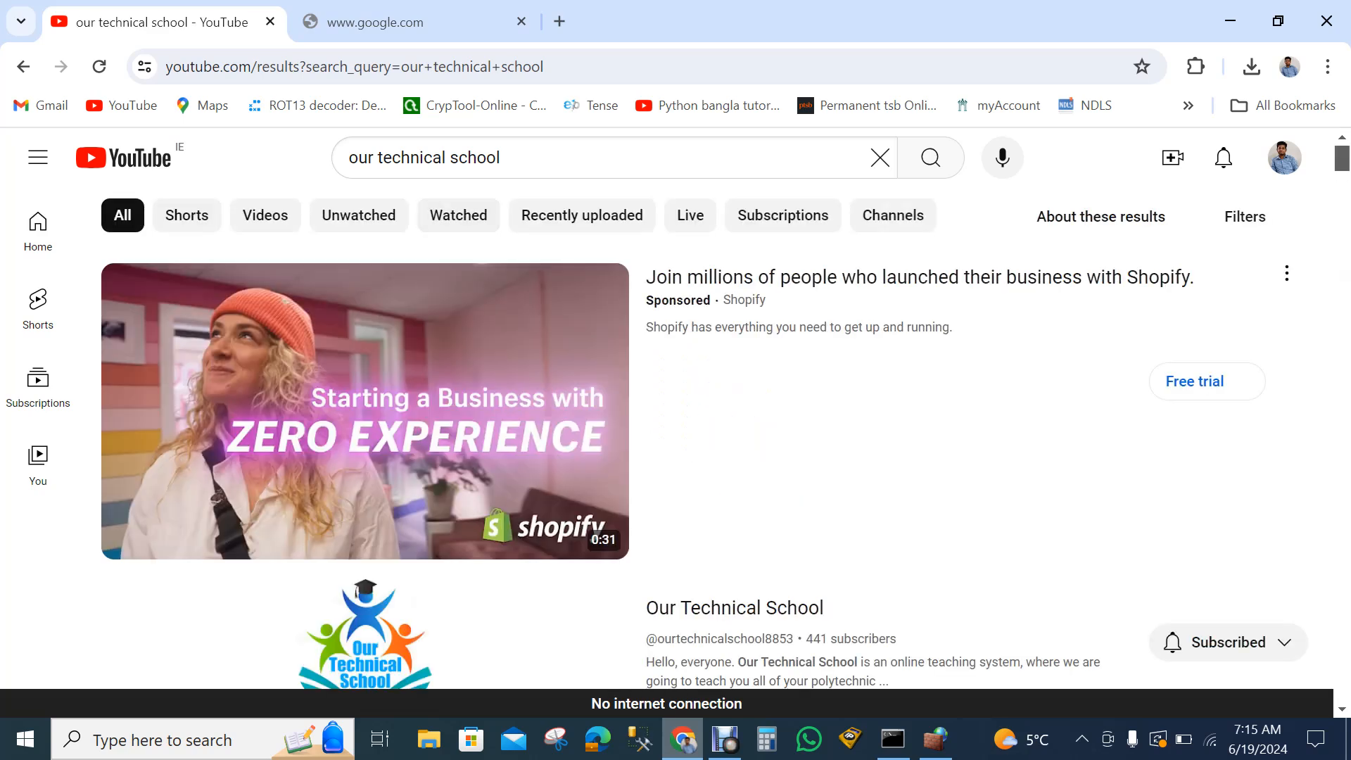
scroll(675, 436, "down", 5)
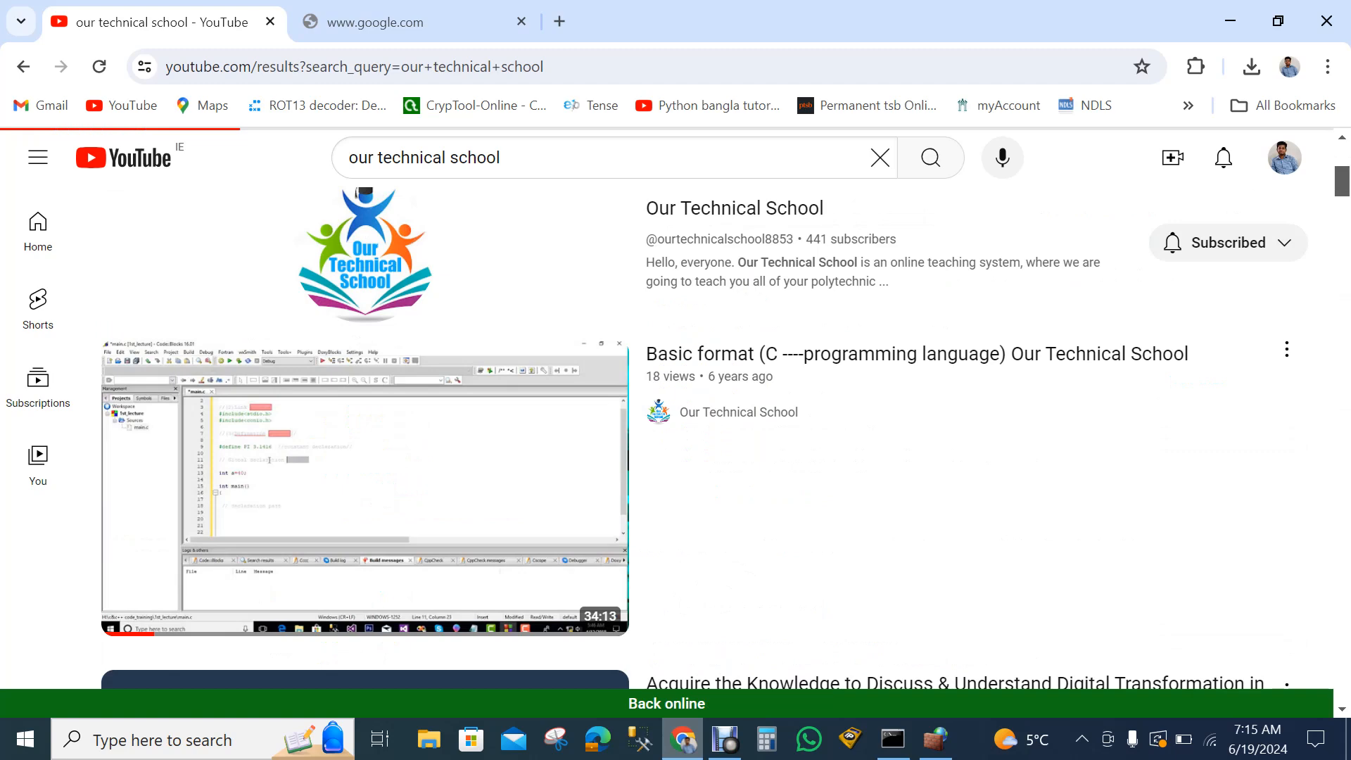
left_click(370, 275)
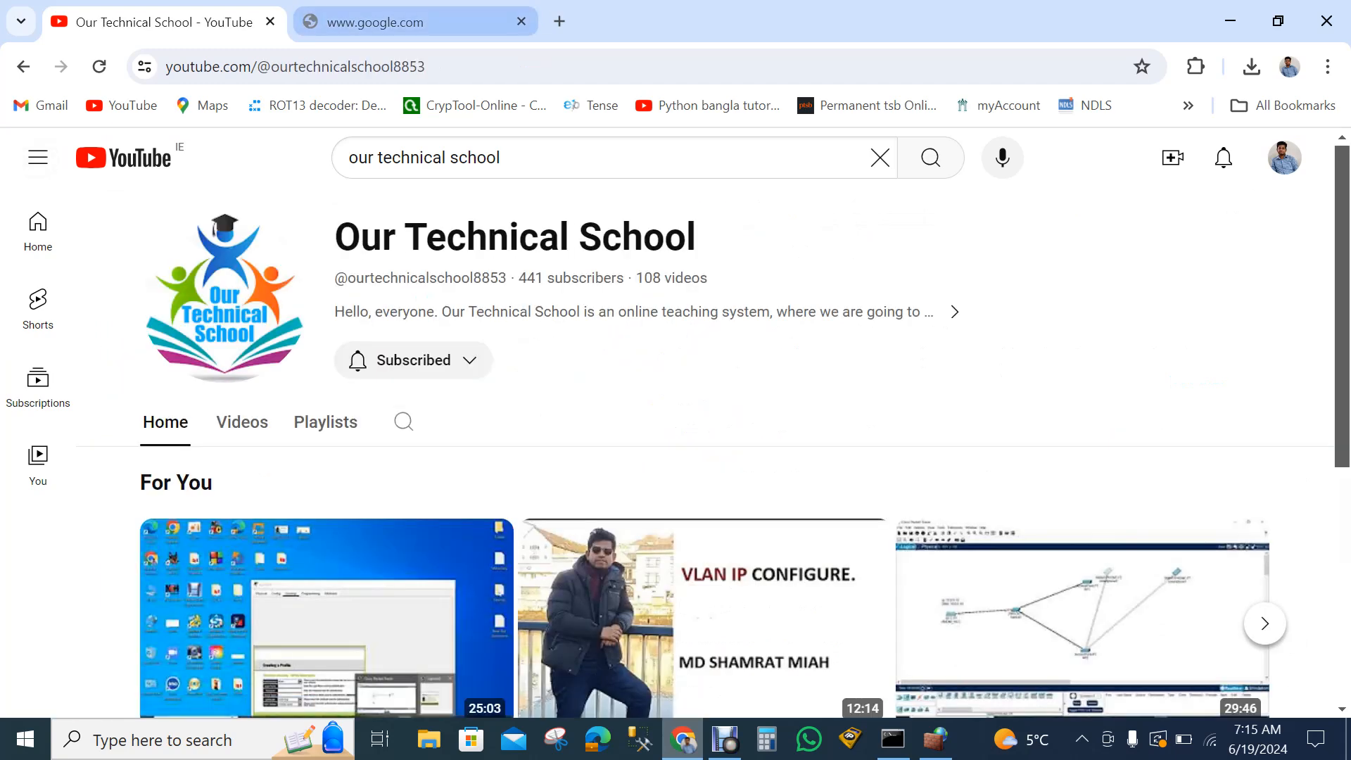
- Load facebook.com in the failed Google search tab to test access with the rule disabled
left_click(415, 21)
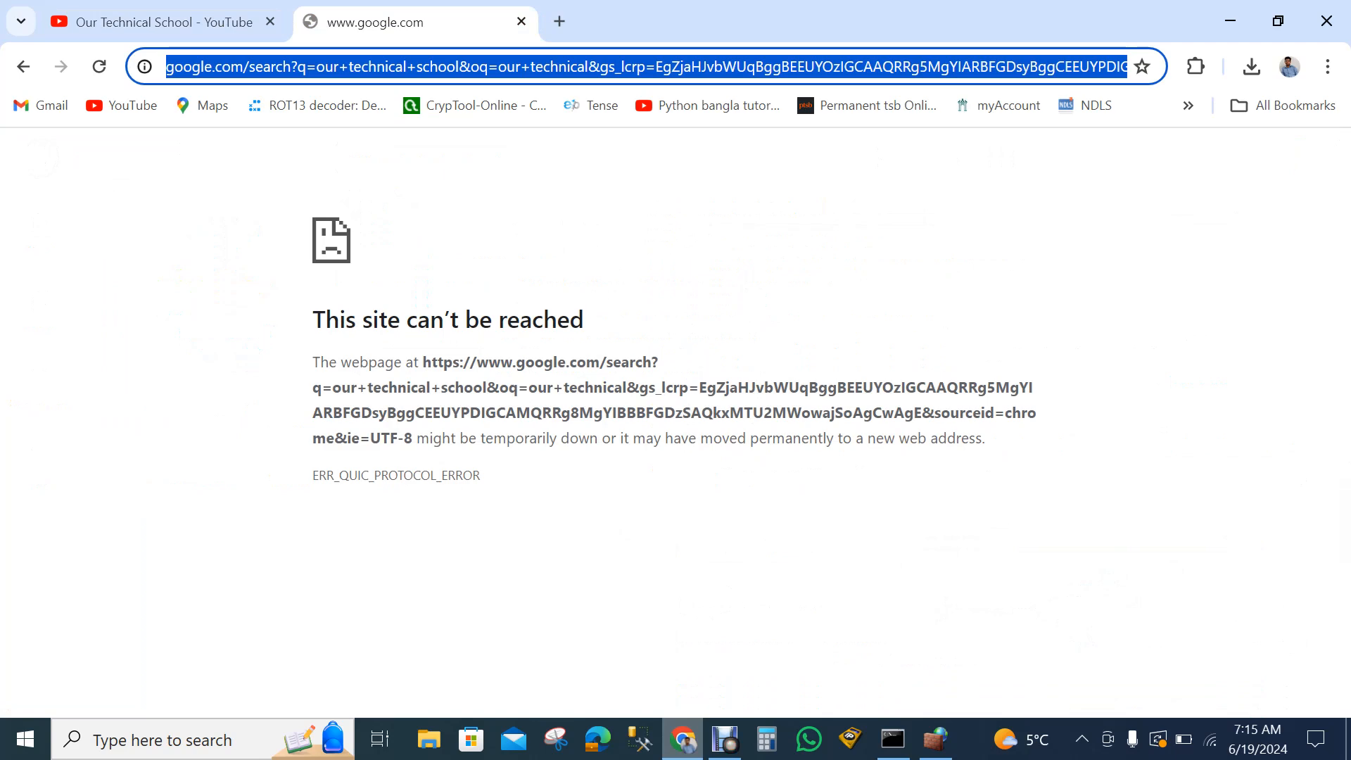
type("facebook.com")
key("Return")
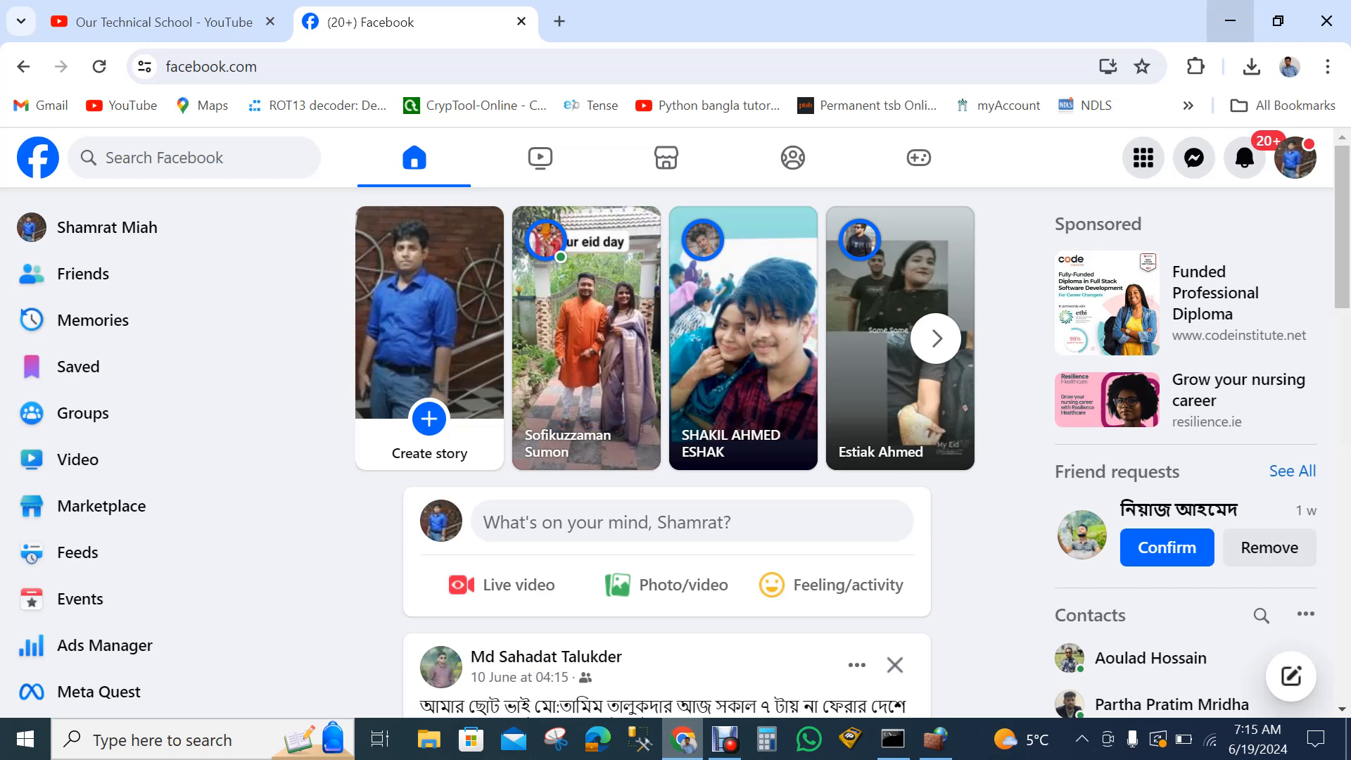
- Minimize Chrome, maximize the advanced firewall window, and delete the custom Chrome blocking rule from the outbound rules
left_click(1230, 20)
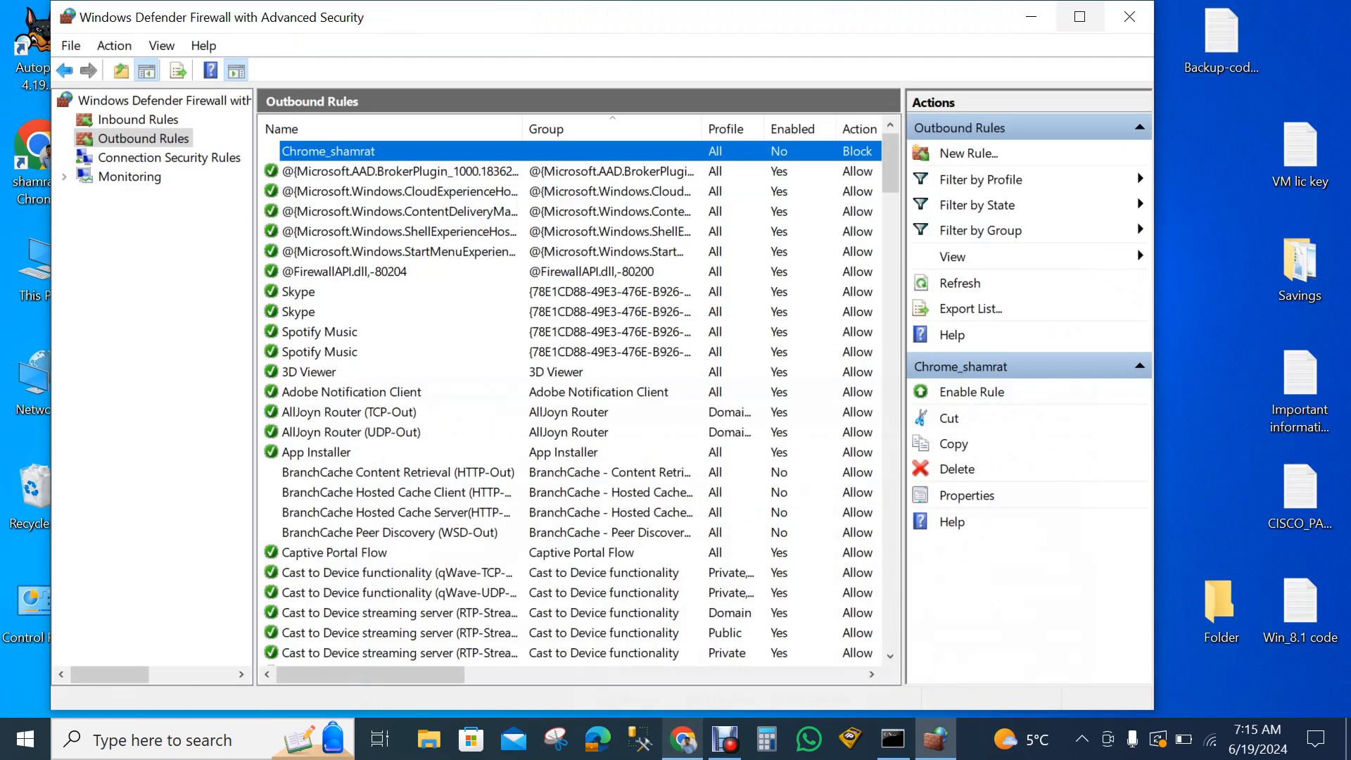
left_click(1079, 16)
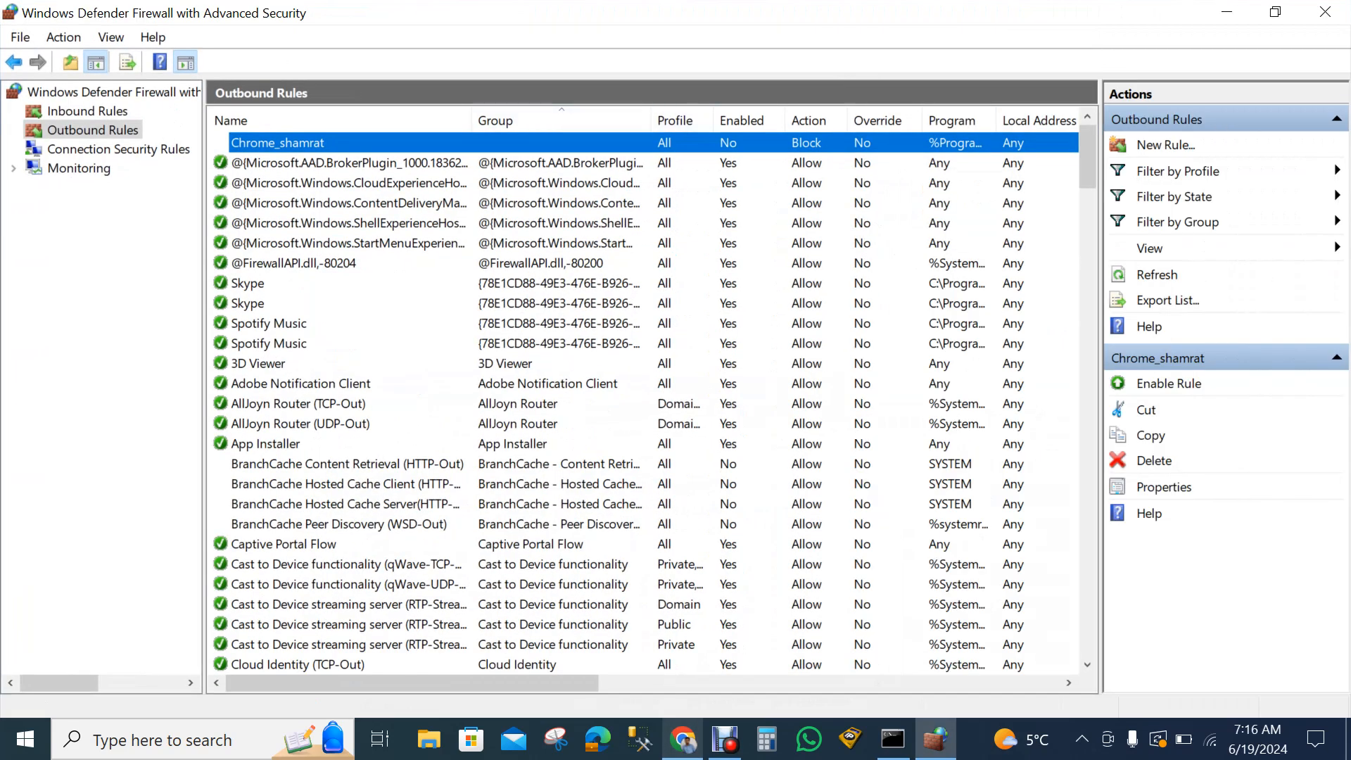
right_click(562, 138)
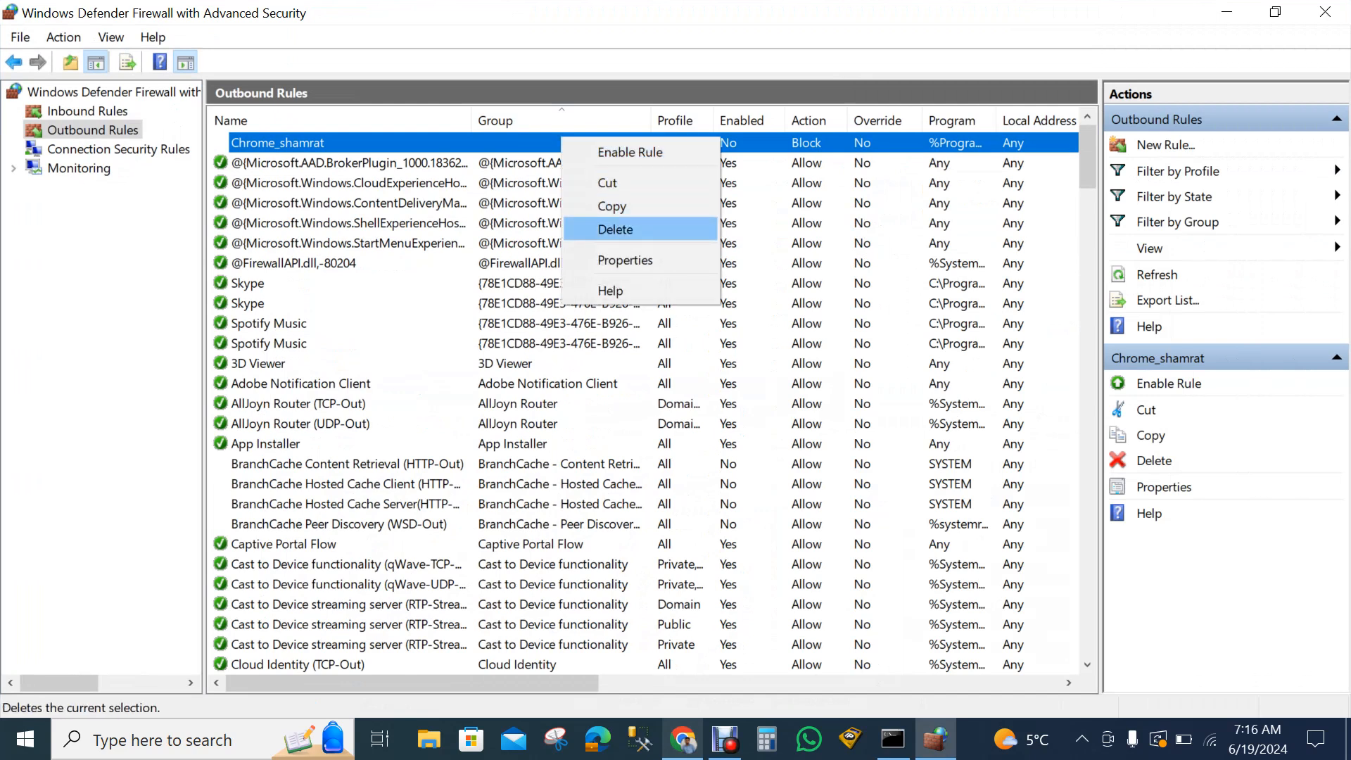
key("Return")
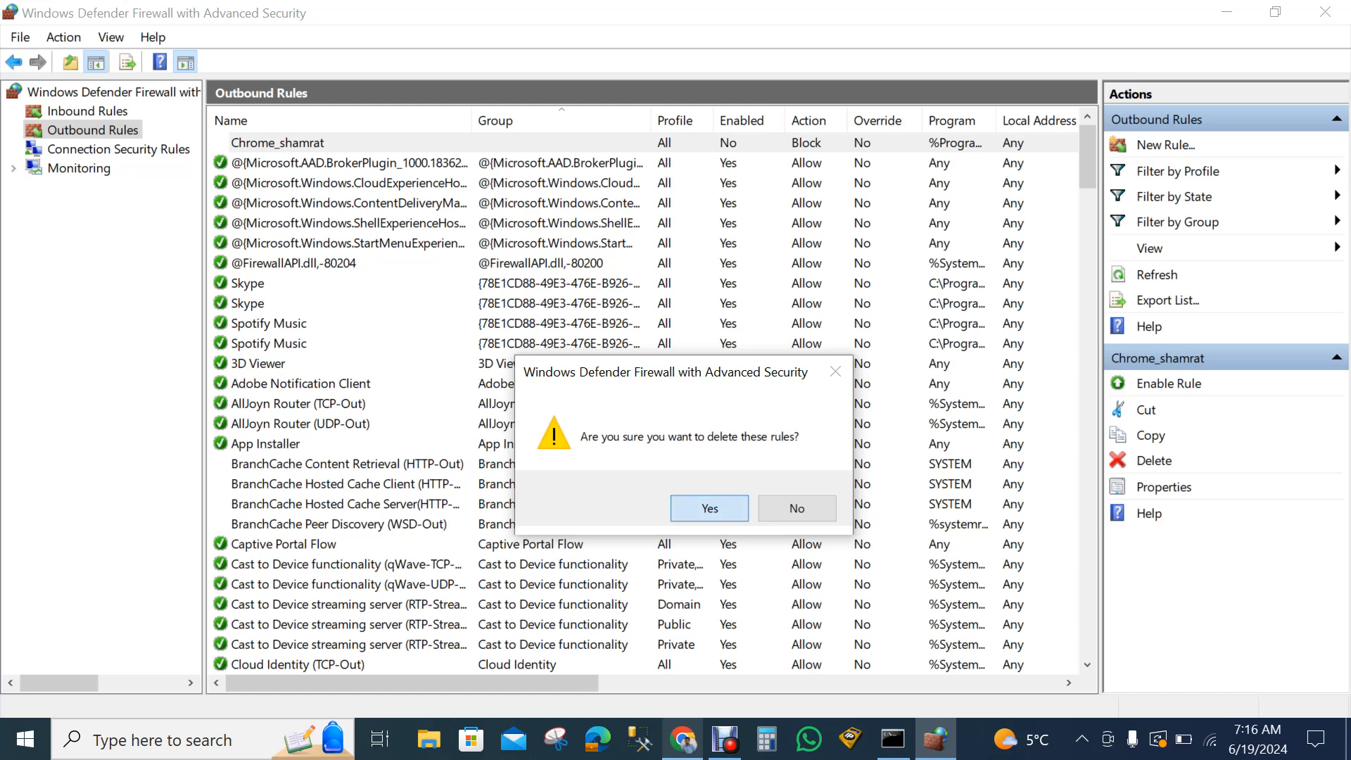
key("Return")
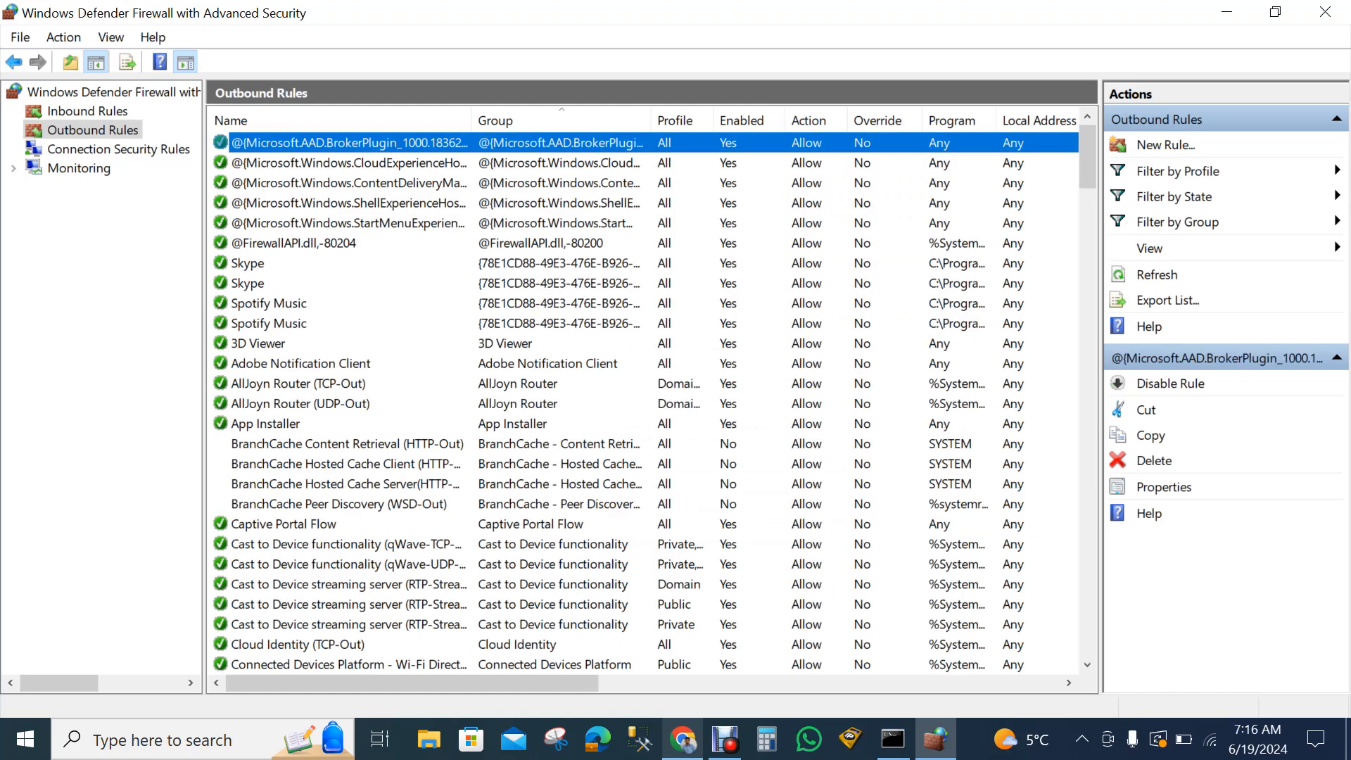